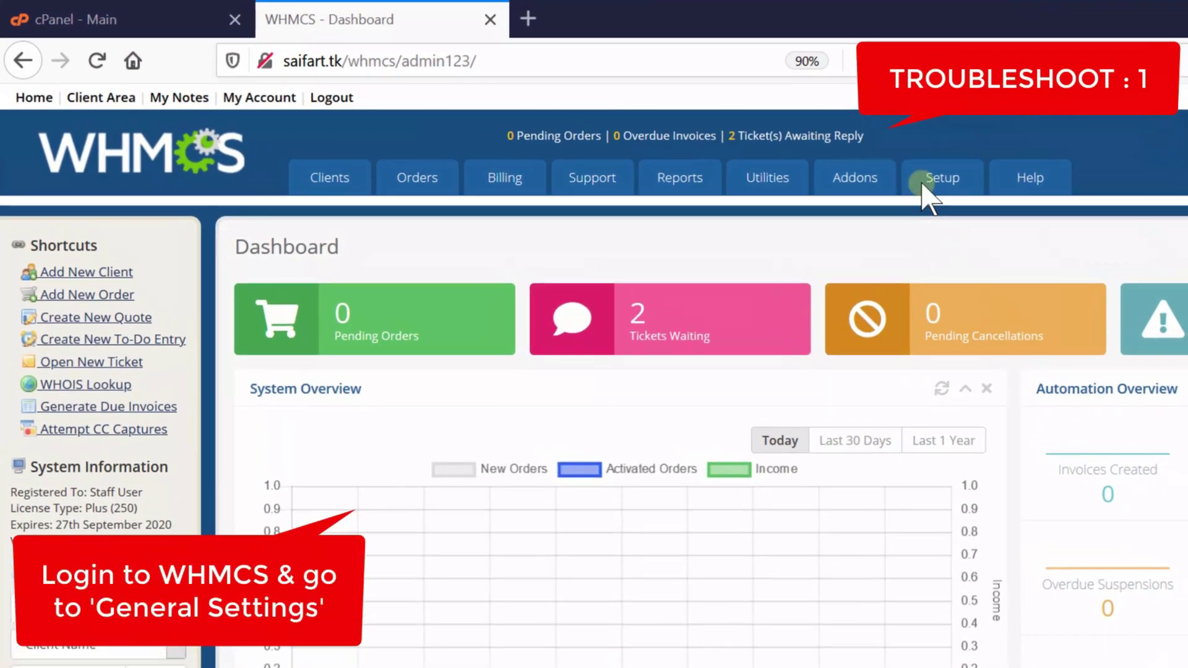
# Open WHMCS General Settings and confirm the admin password using the saved login
pyautogui.moveTo(878, 183)
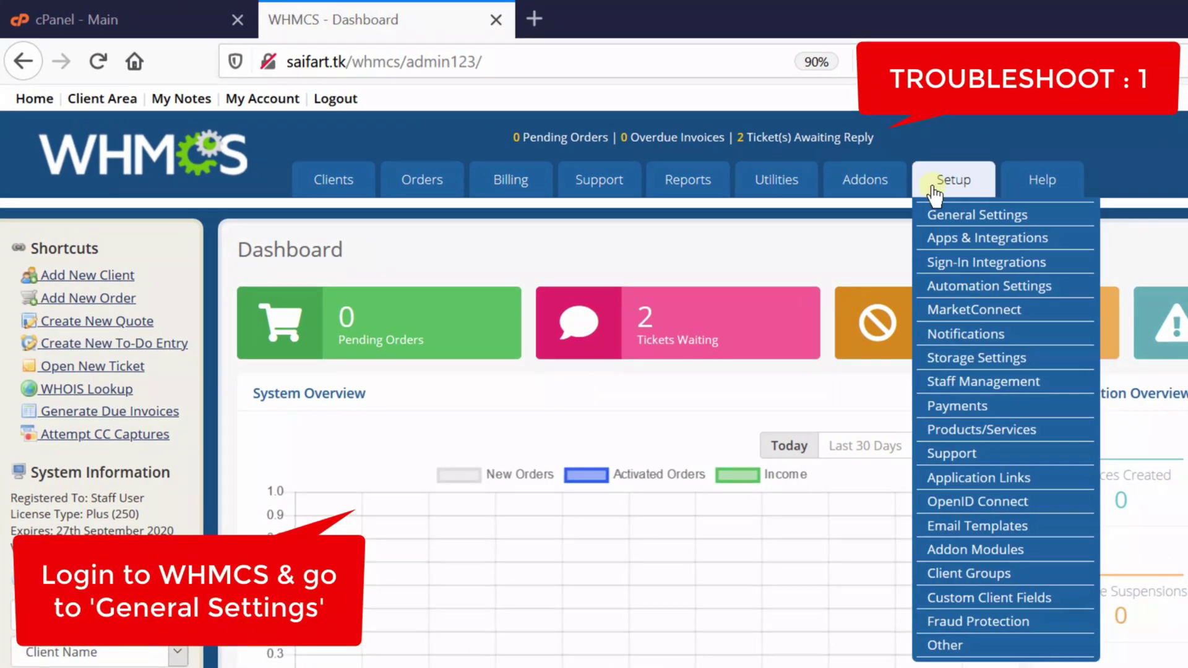
pyautogui.click(1039, 222)
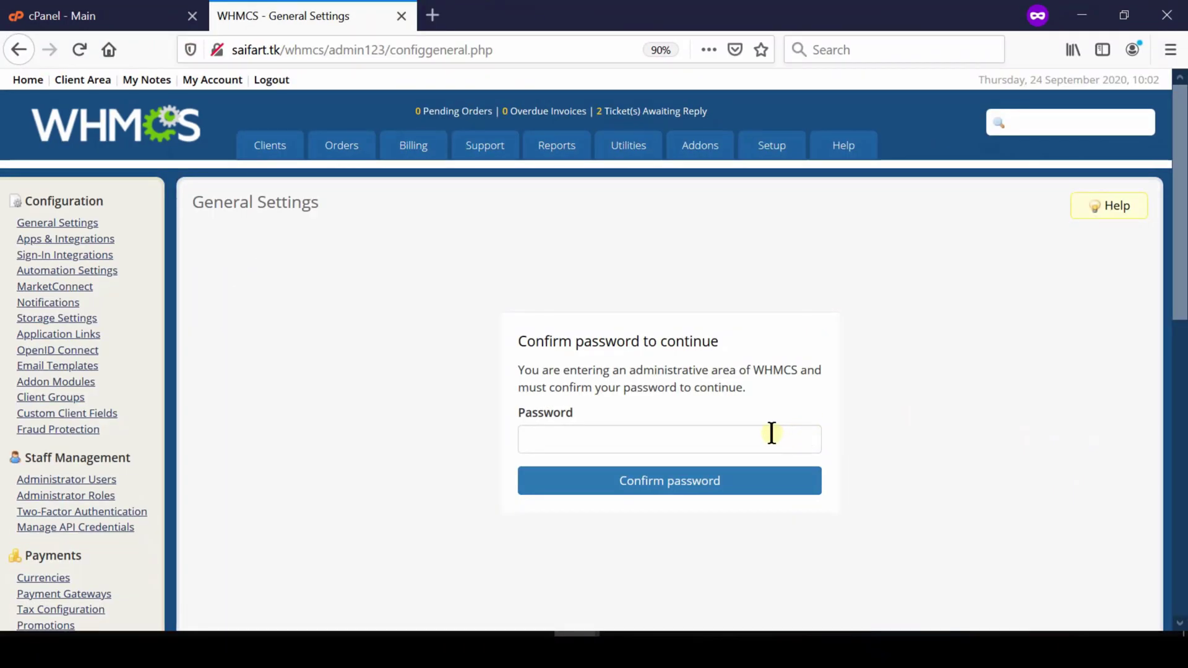
pyautogui.click(771, 433)
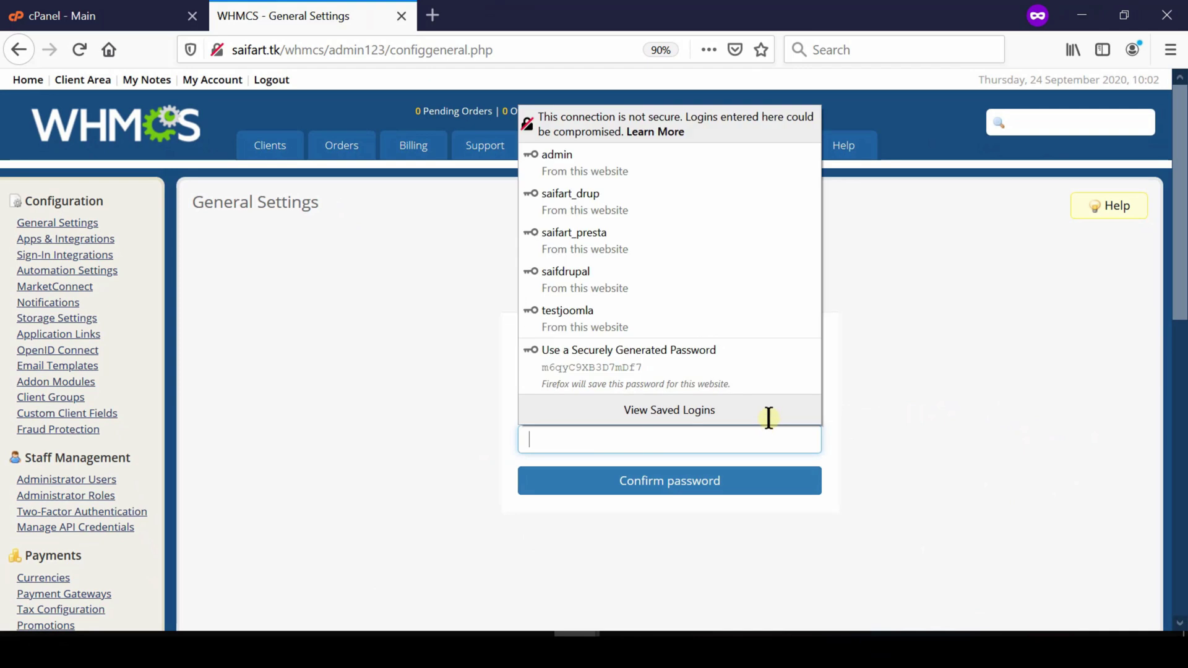
pyautogui.click(716, 164)
pyautogui.click(769, 480)
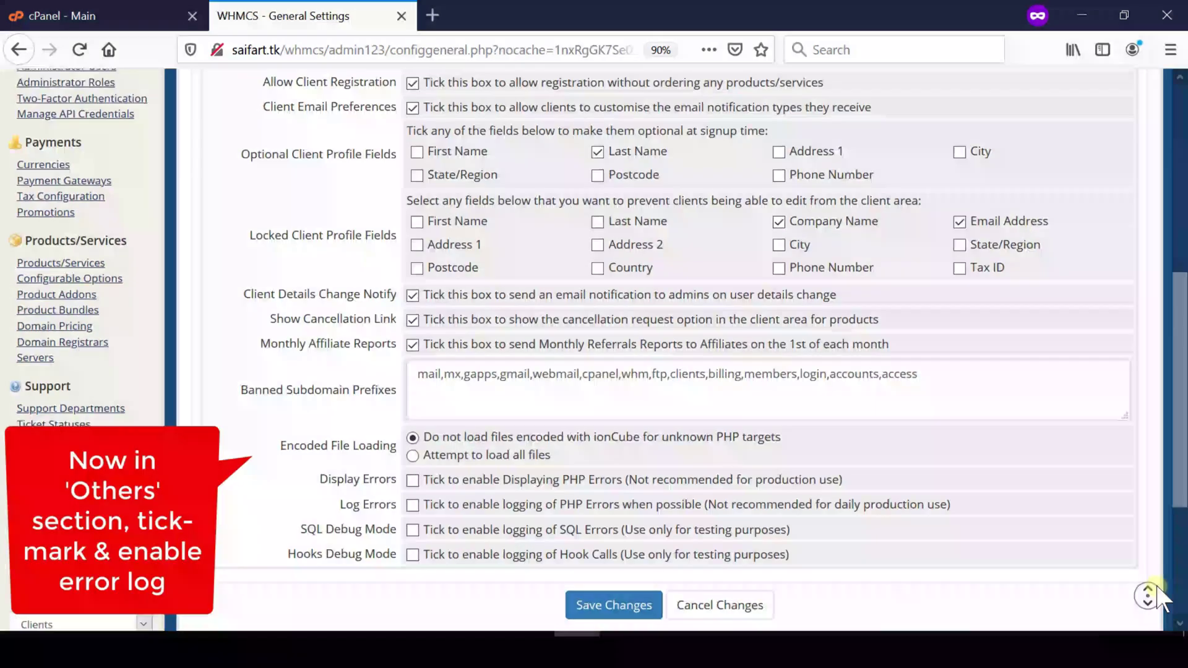
# Enable the Display Errors option under Other and save General Settings
pyautogui.scroll(-1, 1158, 597)
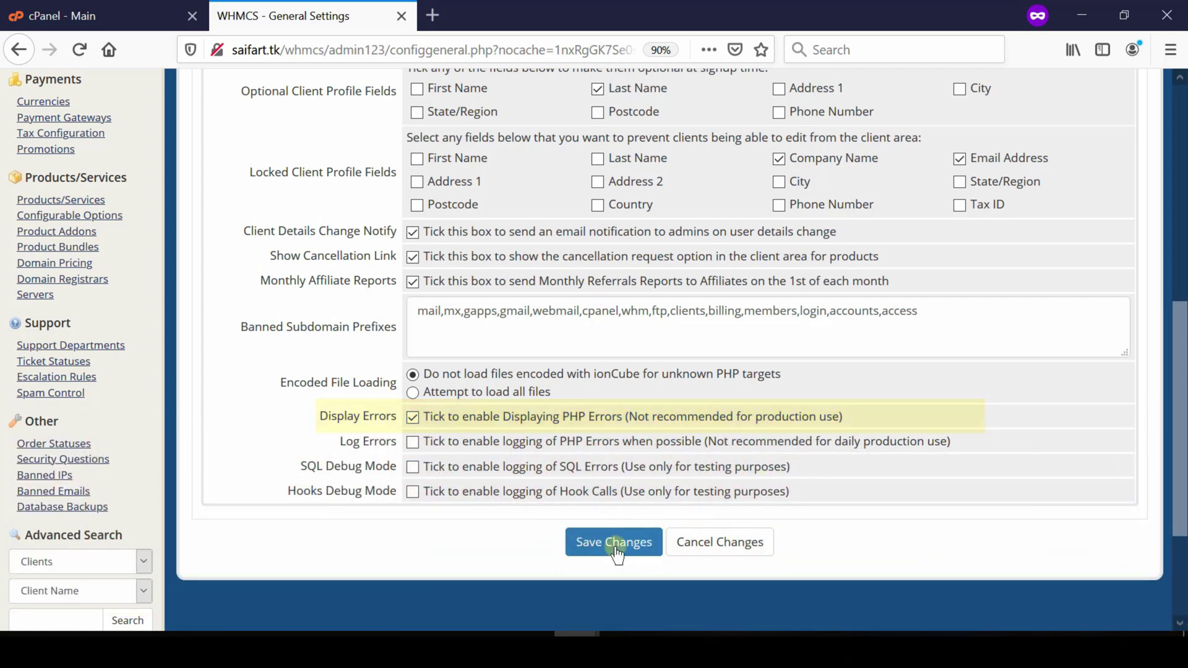
pyautogui.click(615, 548)
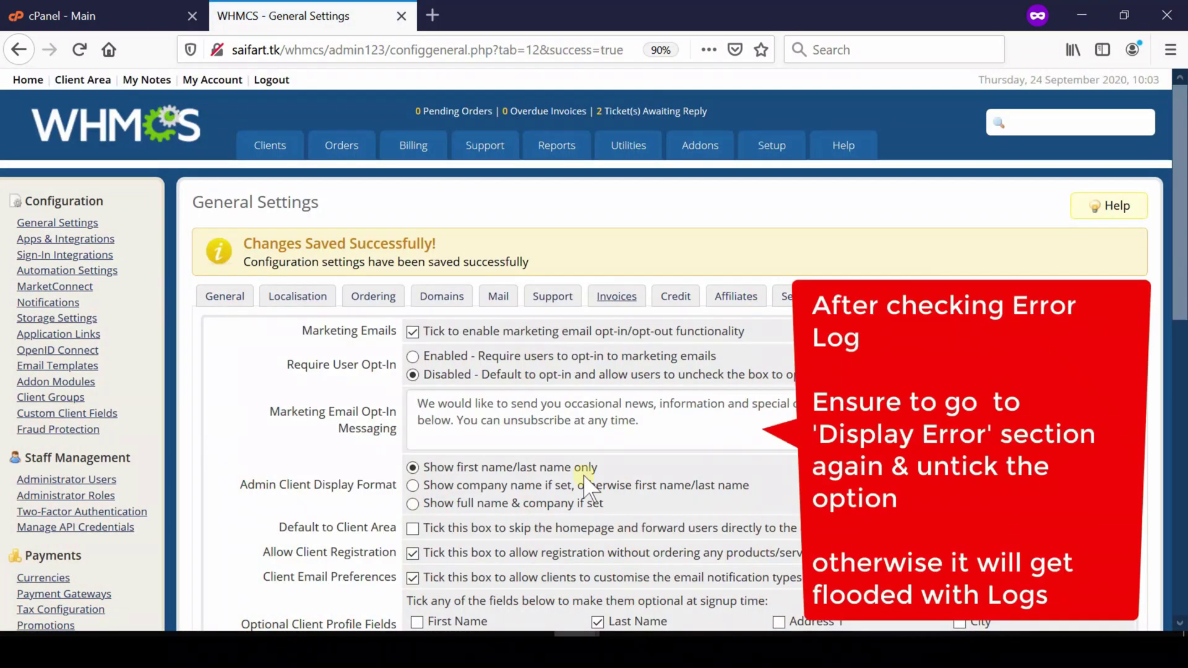
pyautogui.middleClick(1147, 597)
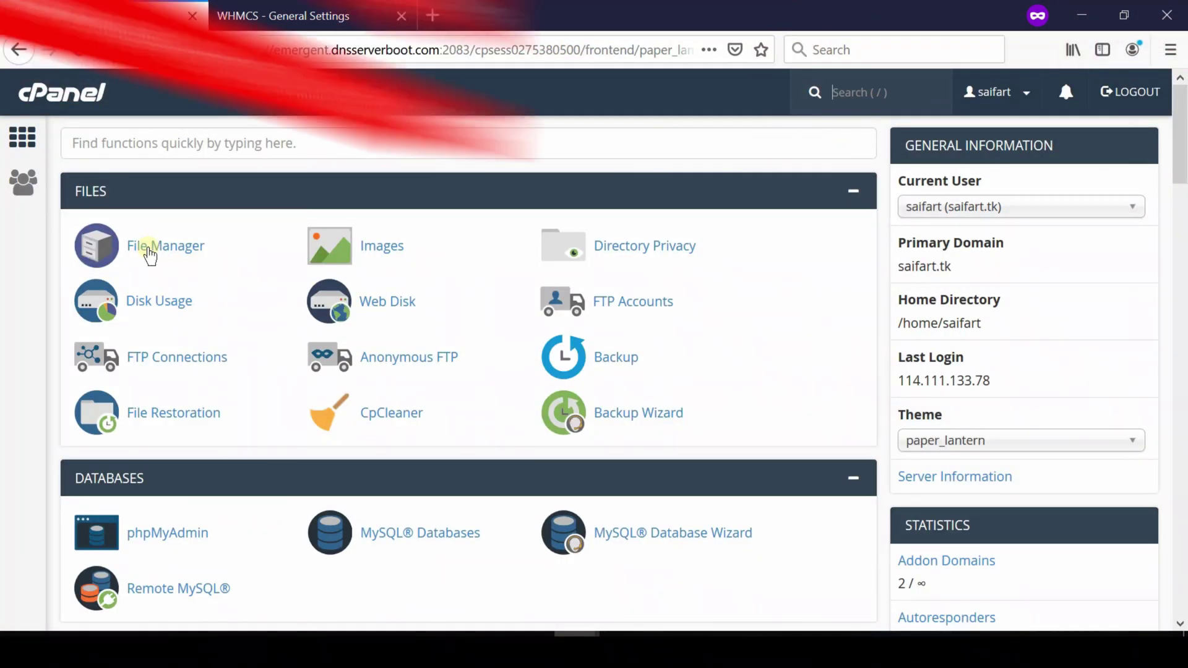
# Browse cPanel File Manager into the public_html/whmcs folder containing configuration.php
pyautogui.click(150, 254)
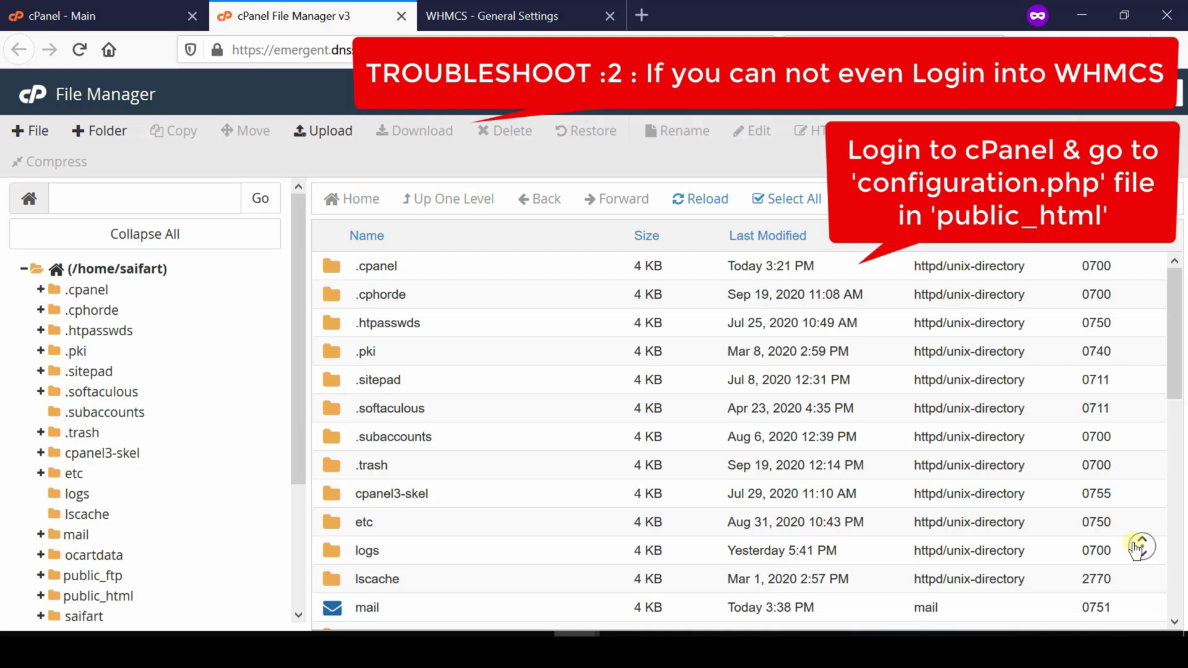
pyautogui.scroll(-5, 1136, 547)
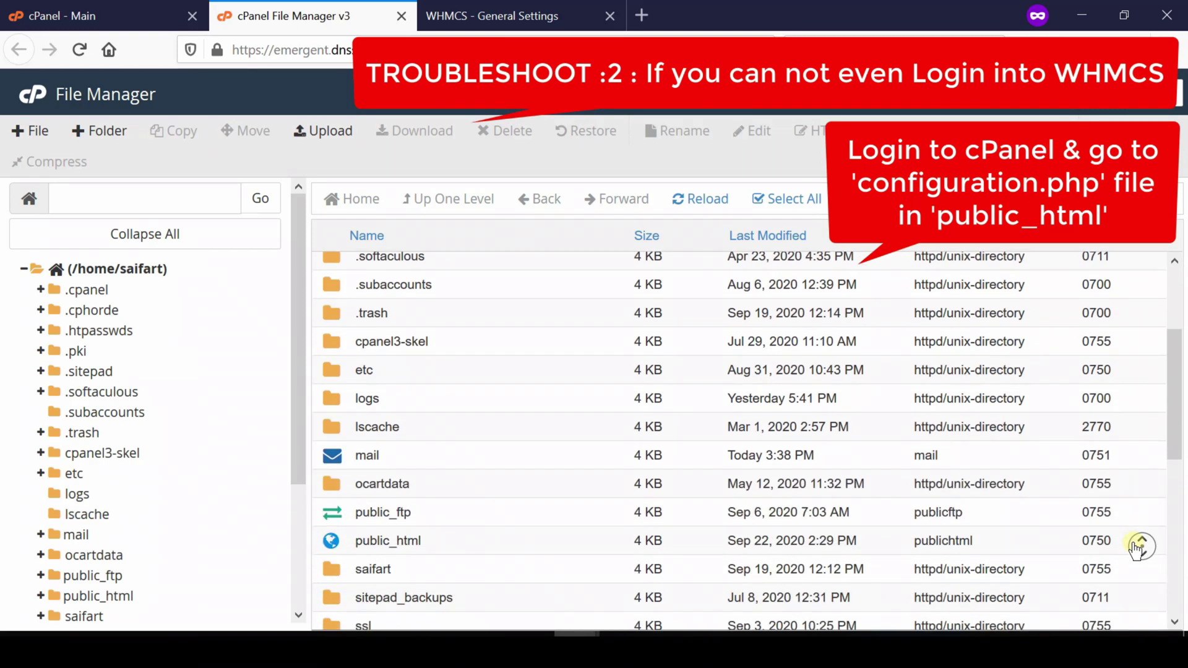
pyautogui.scroll(-4, 1137, 547)
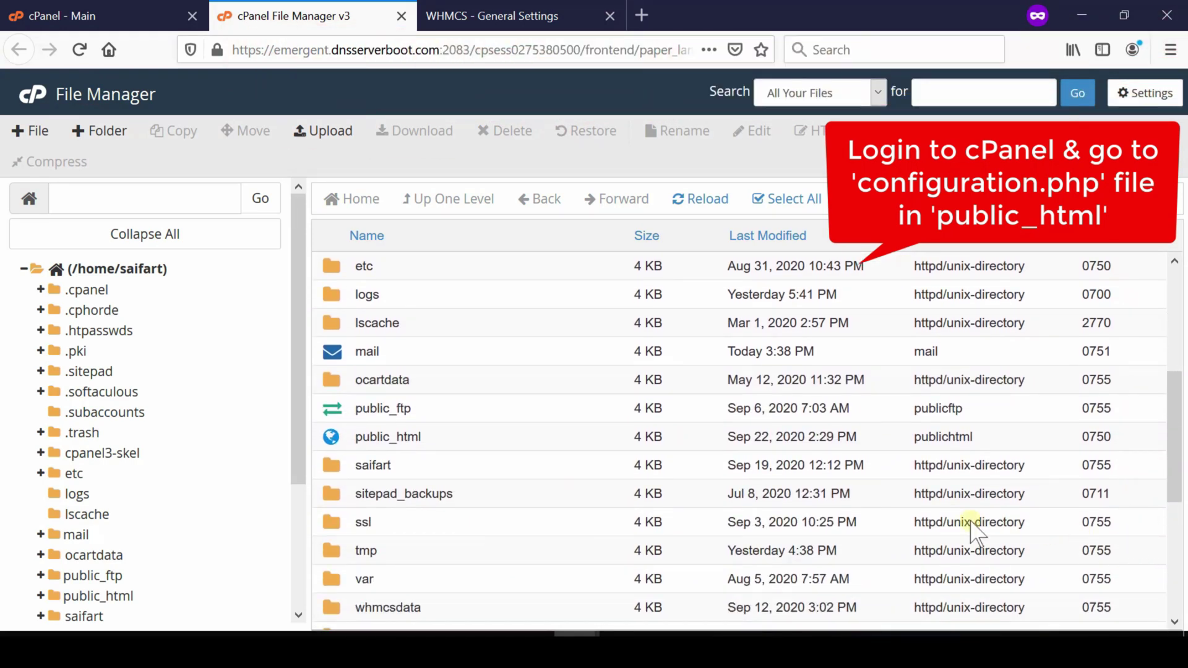
pyautogui.doubleClick(331, 436)
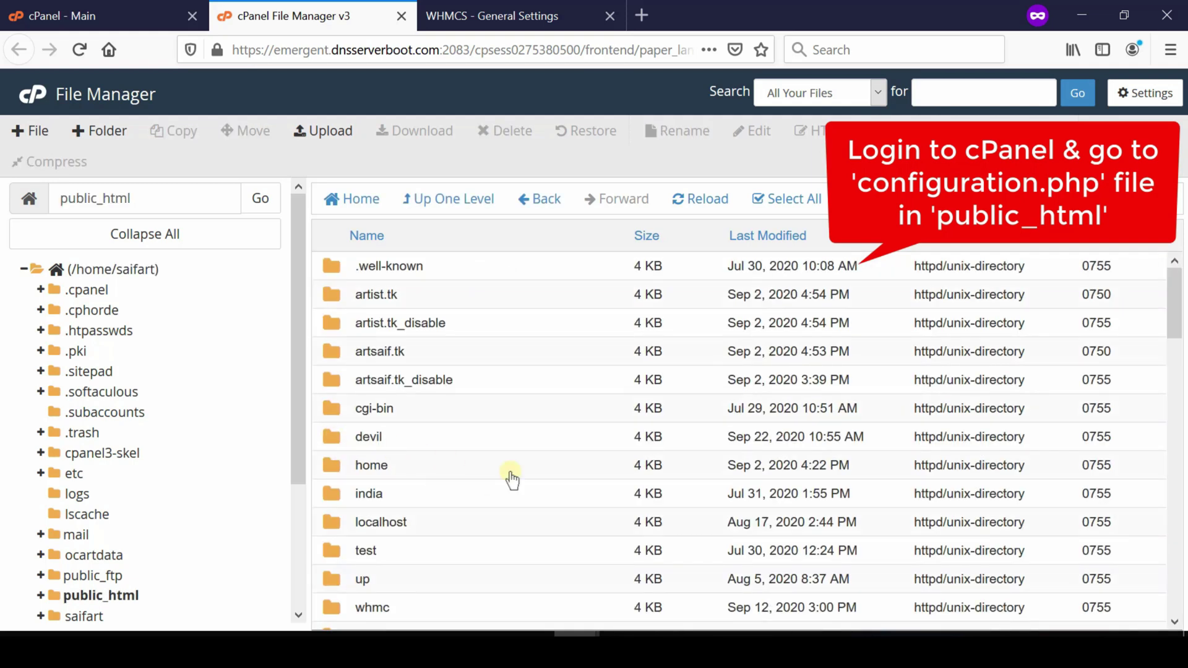
pyautogui.scroll(-5, 1150, 606)
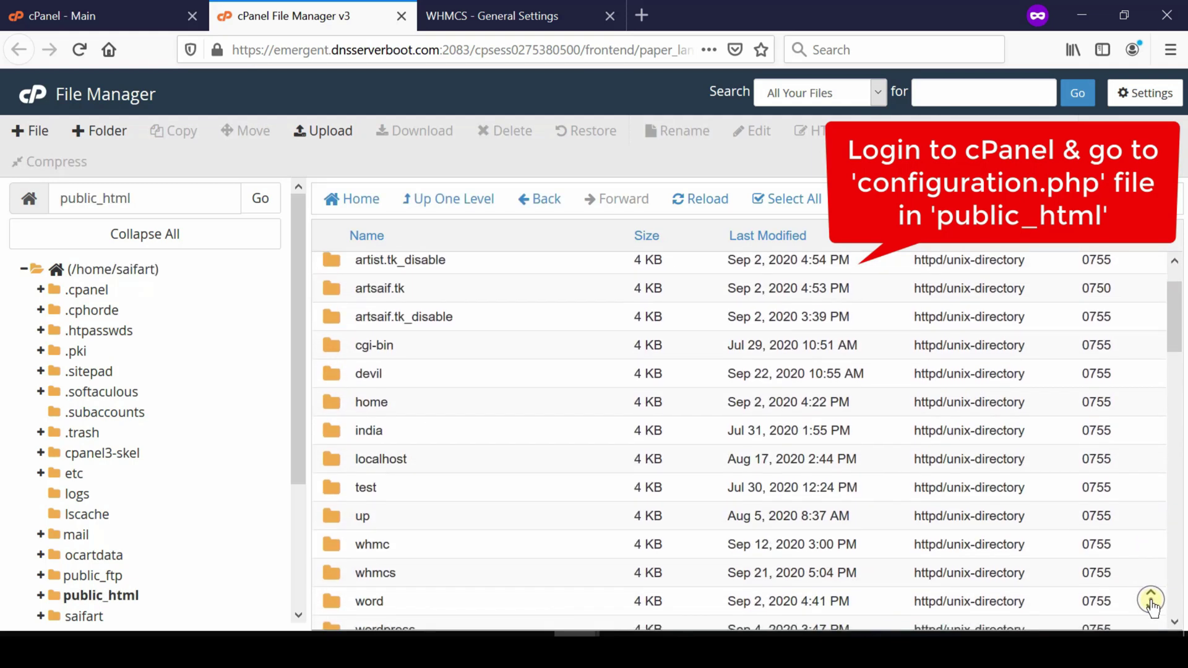
pyautogui.scroll(-3, 1150, 603)
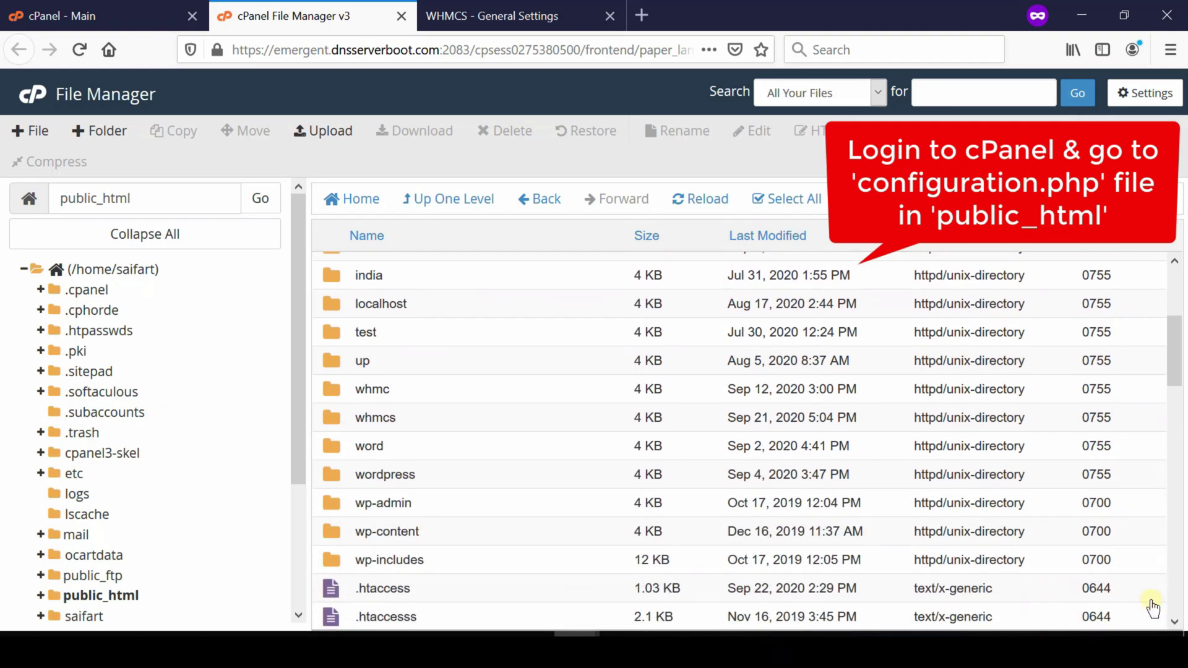
pyautogui.click(333, 416)
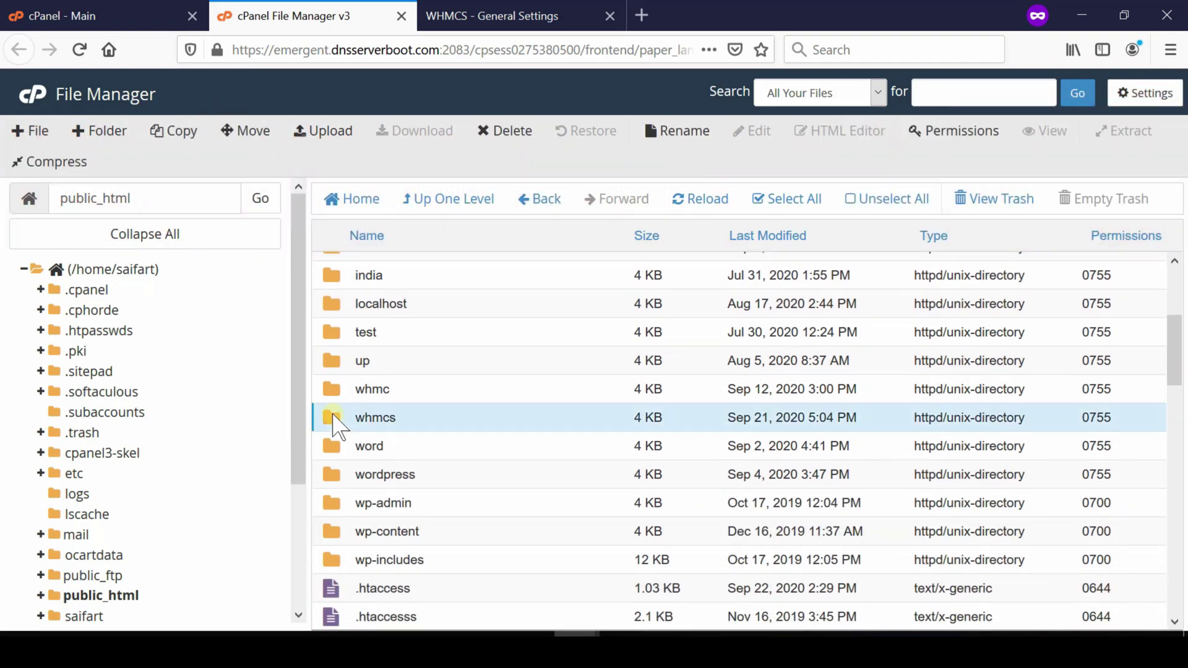
pyautogui.doubleClick(333, 416)
pyautogui.scroll(-5, 332, 427)
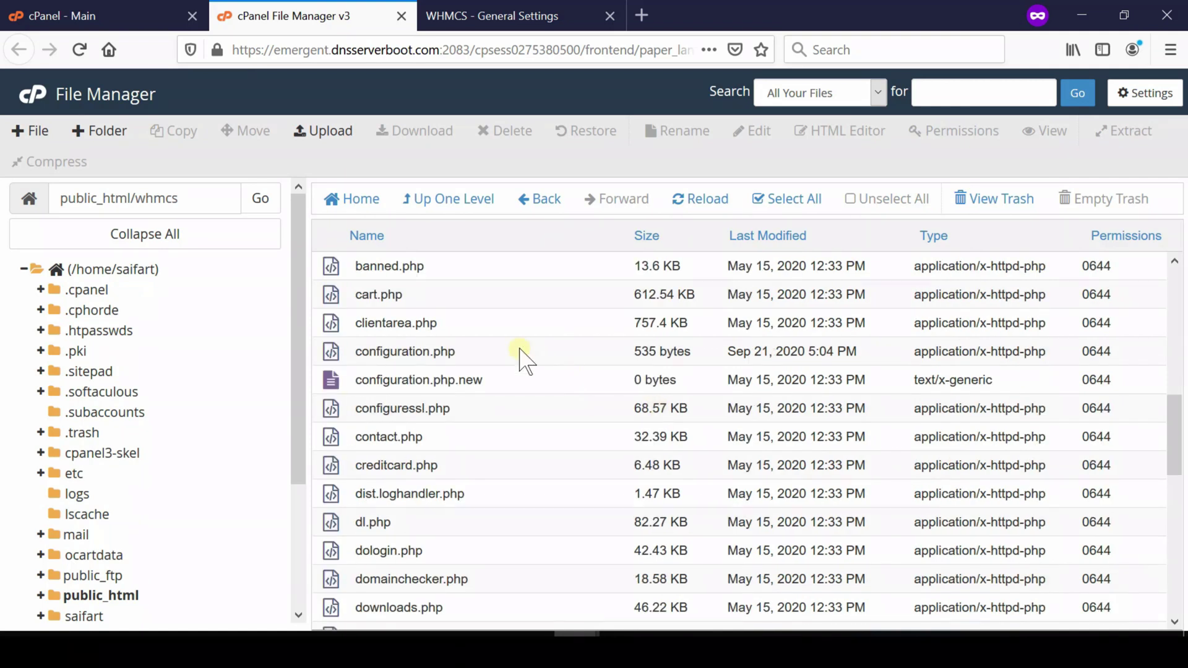
# Edit configuration.php to add $display_errors=true; on line 14 and save it
pyautogui.click(520, 351)
pyautogui.rightClick(519, 351)
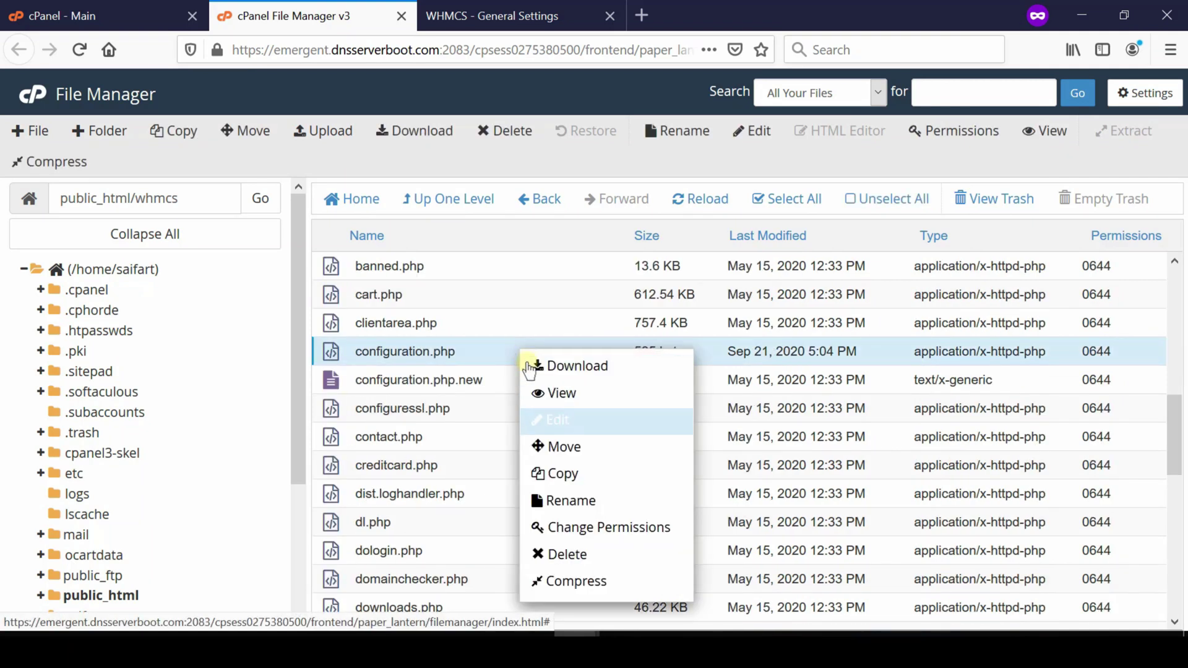
pyautogui.click(560, 420)
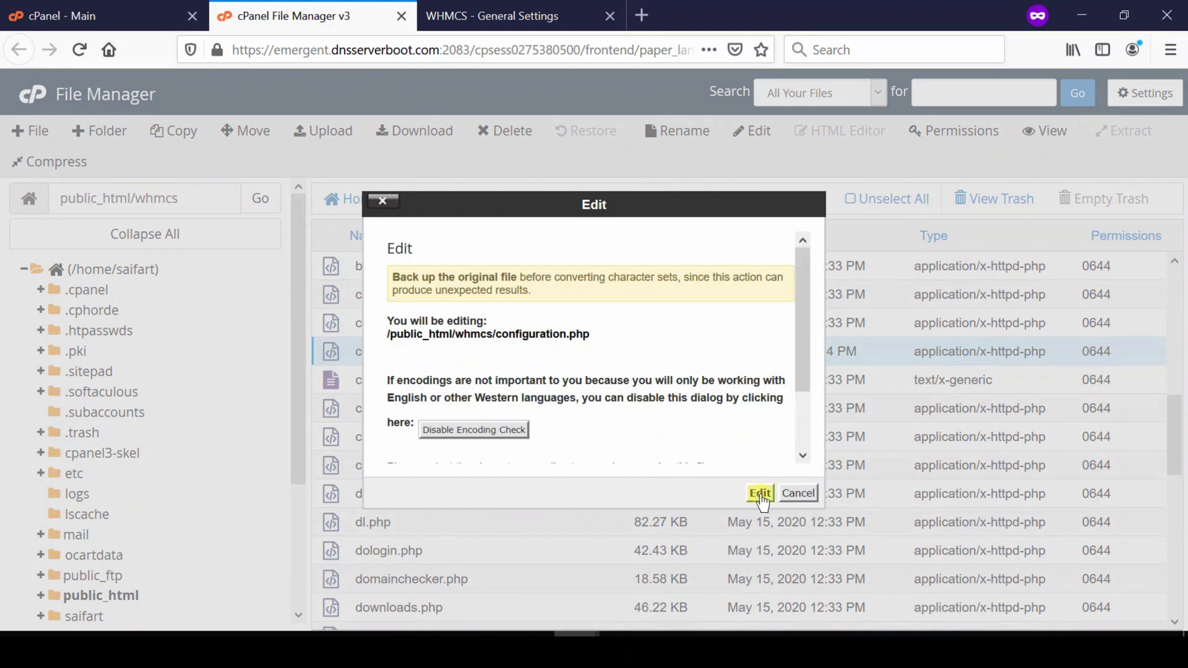
pyautogui.click(760, 494)
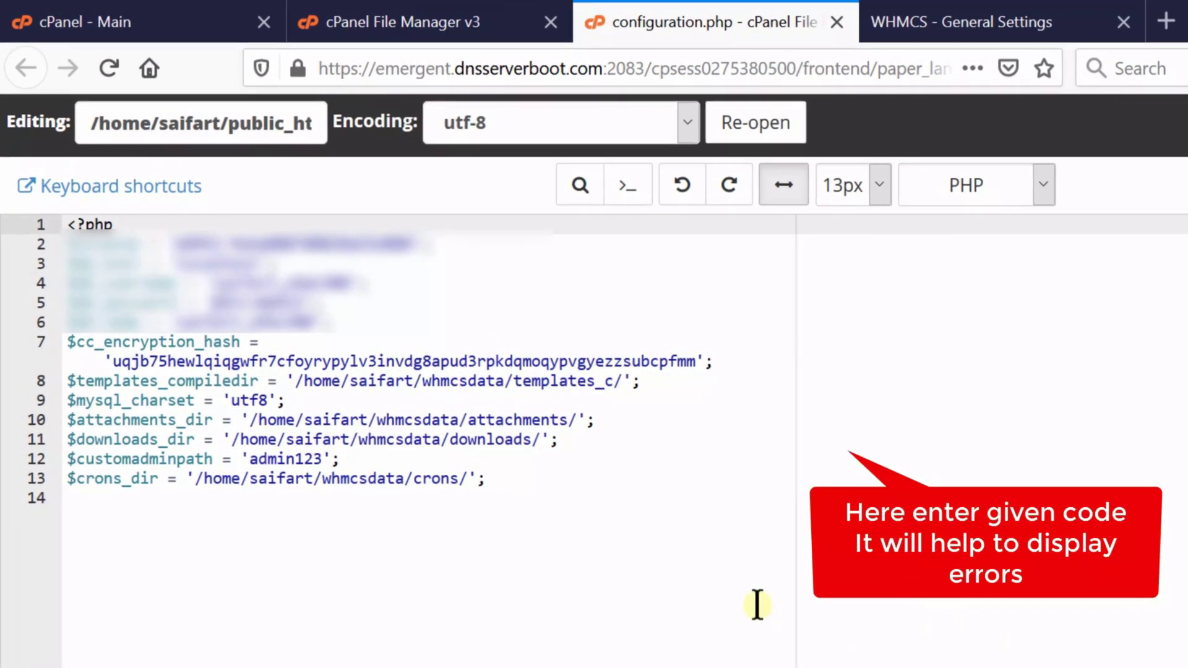
pyautogui.click(477, 540)
pyautogui.write('$dis')
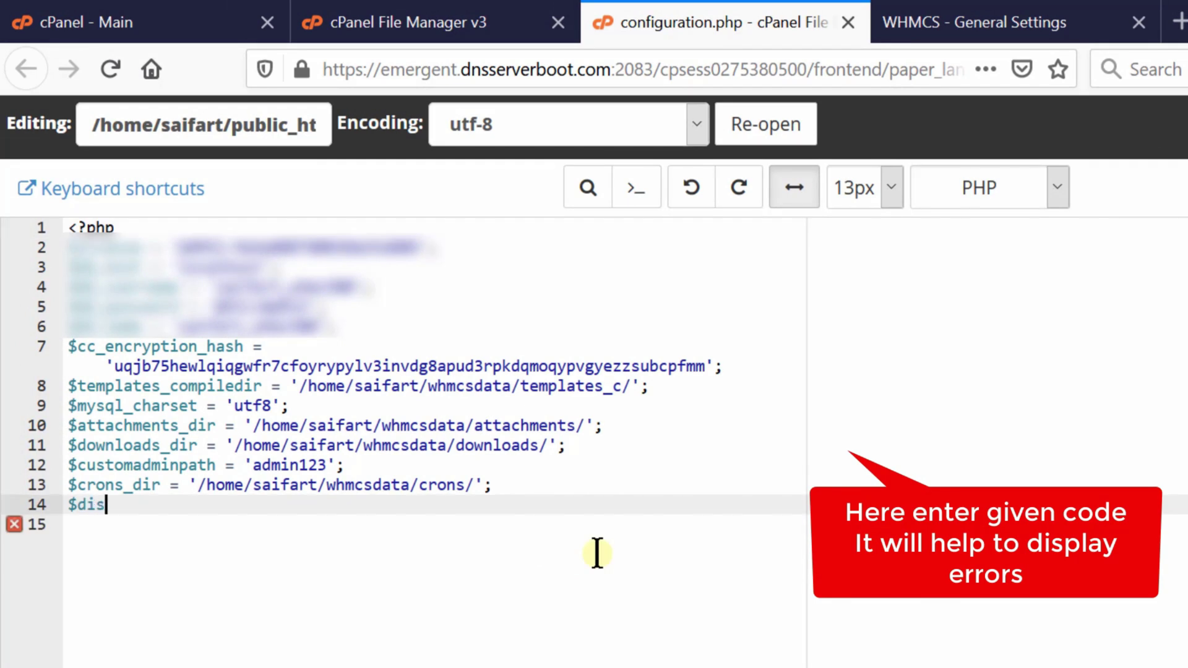
pyautogui.write('play_errors=true')
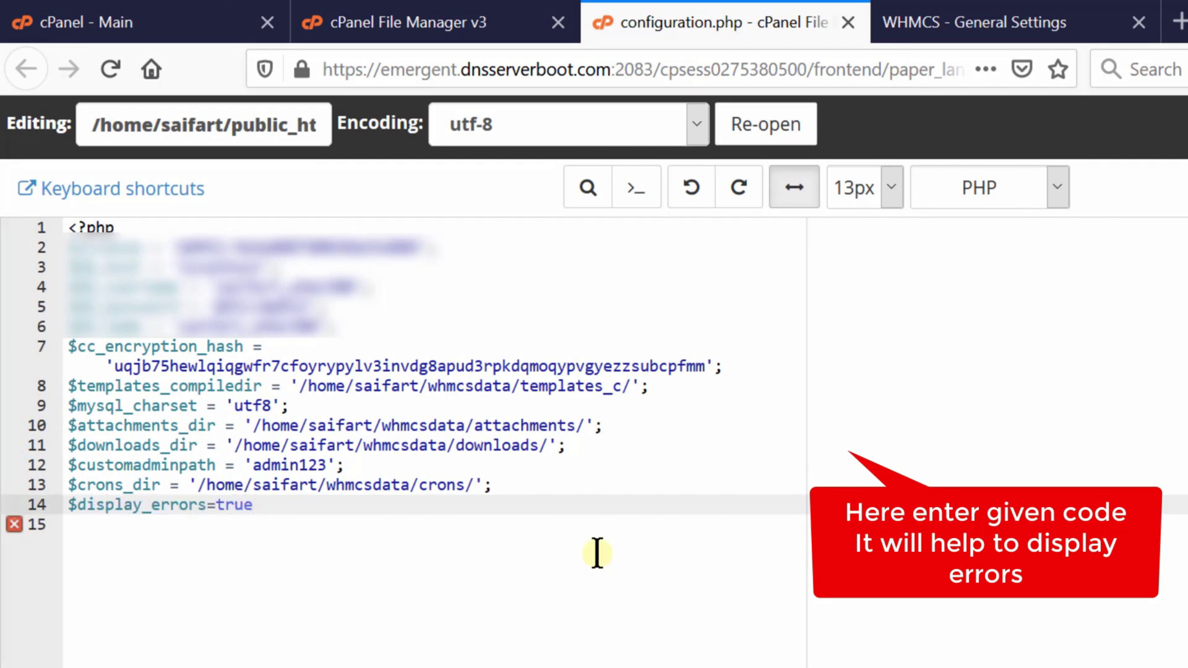
pyautogui.write(';')
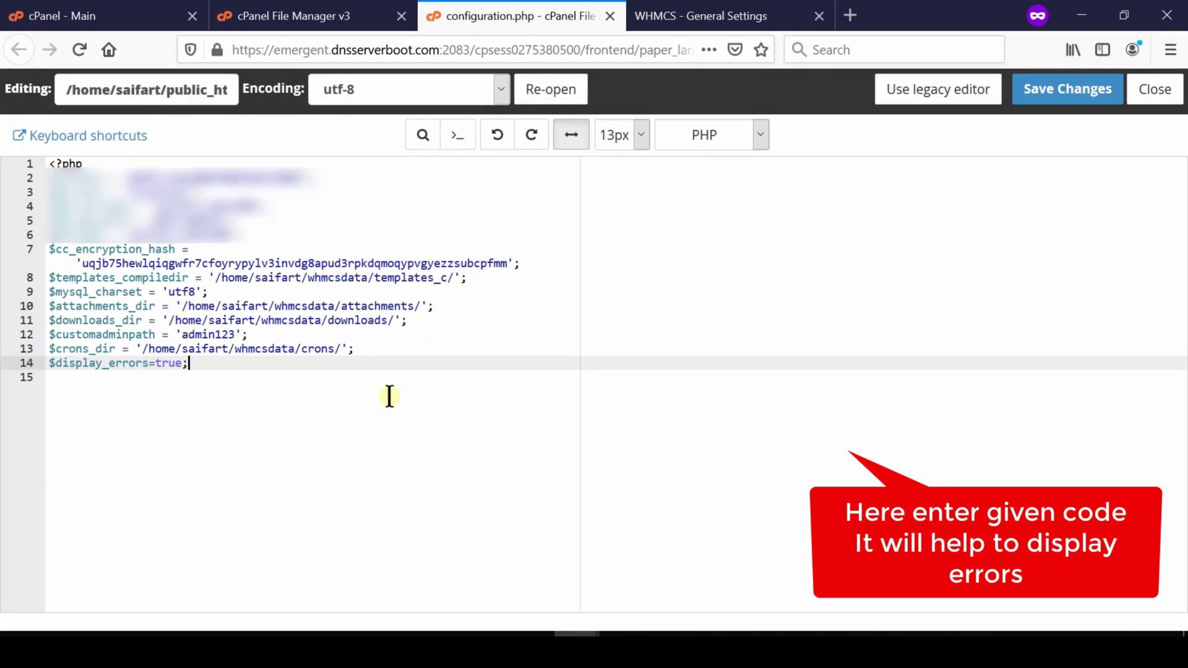
pyautogui.click(148, 388)
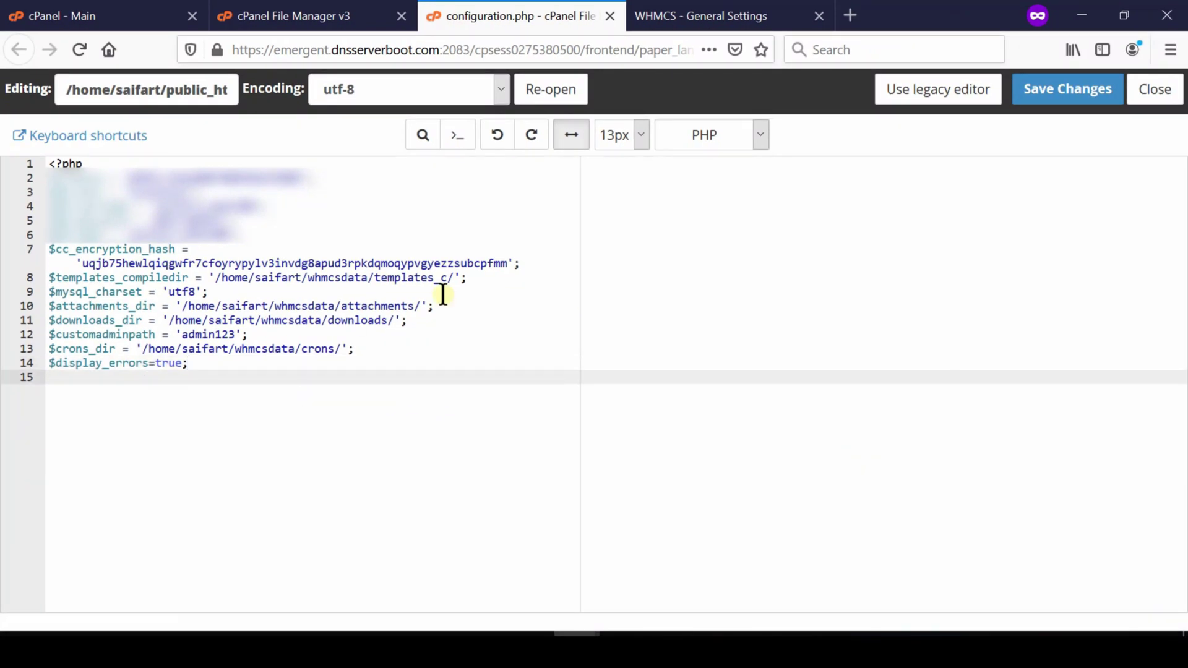
pyautogui.click(1070, 99)
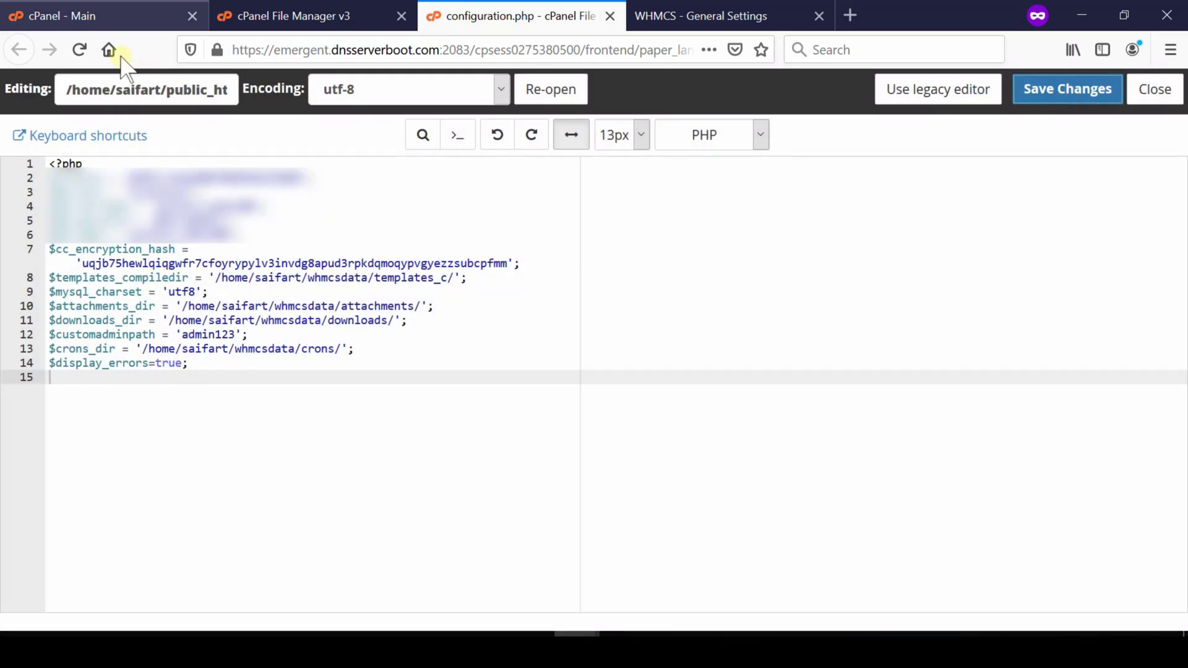
# Open the MultiPHP INI Editor and load the PHP configuration for saifart.tk
pyautogui.click(42, 15)
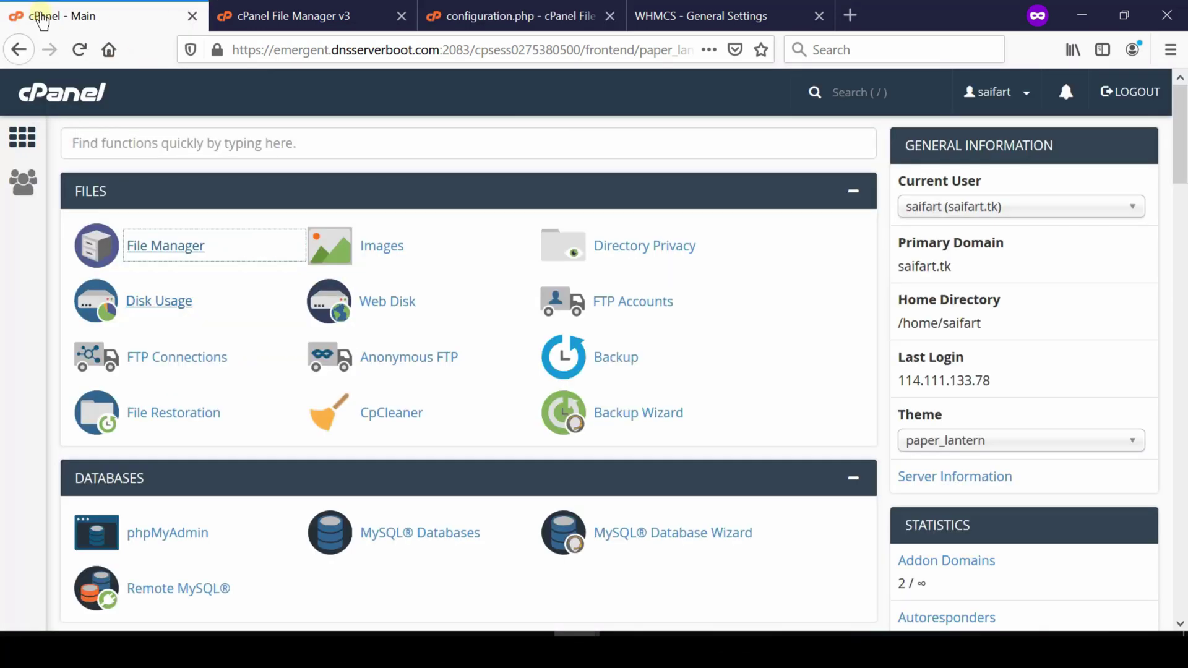
pyautogui.click(1155, 603)
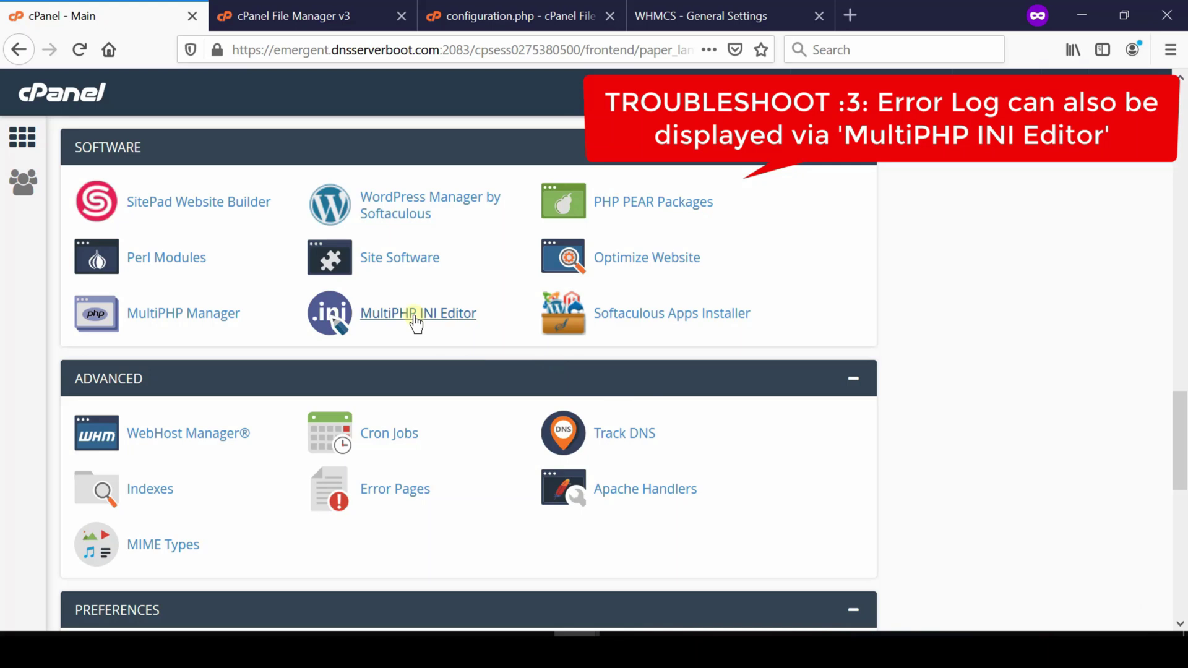
pyautogui.click(416, 320)
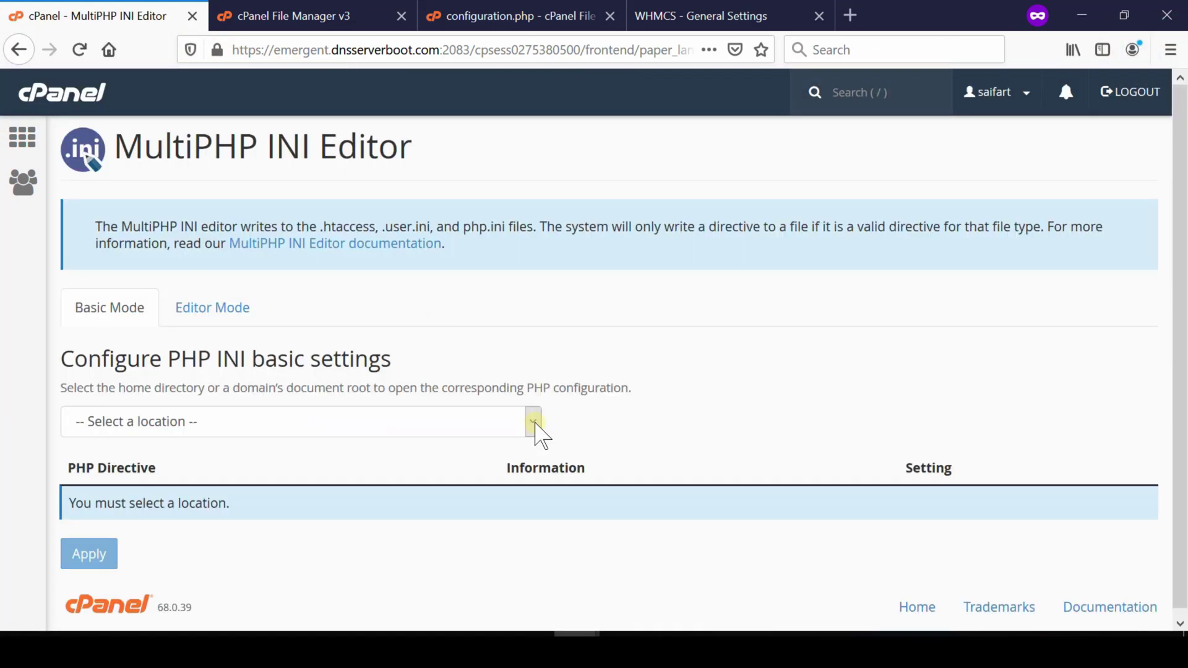
pyautogui.click(532, 422)
pyautogui.click(493, 496)
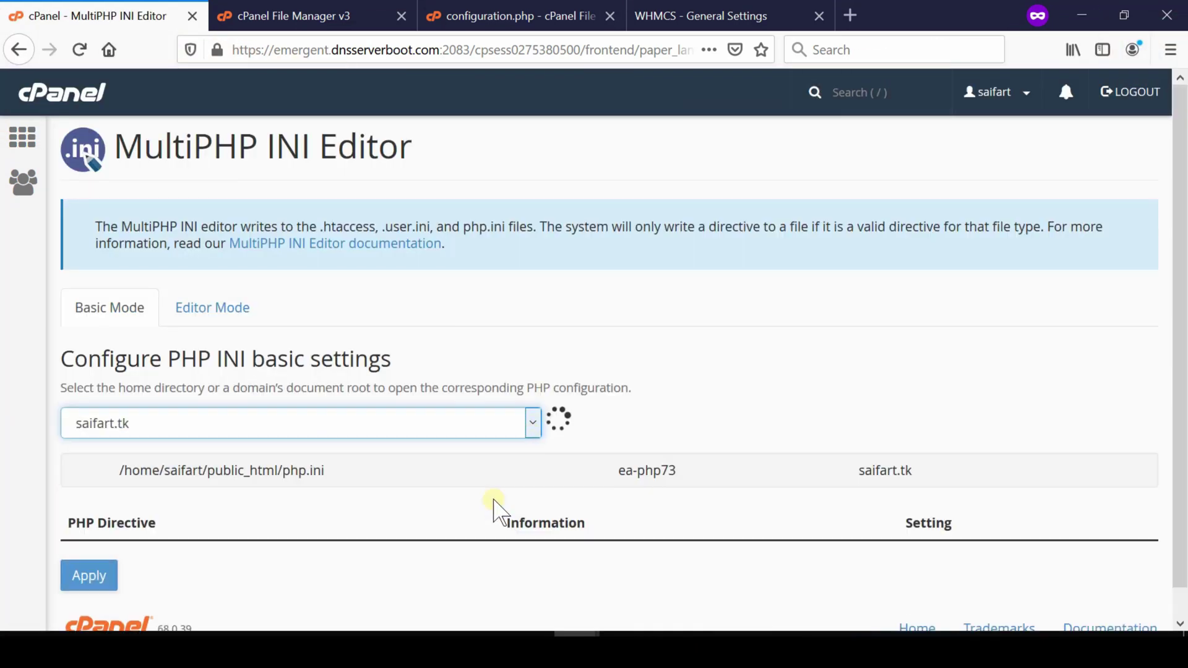
# Switch display_errors to Enabled and apply the PHP settings
pyautogui.scroll(-5, 1154, 603)
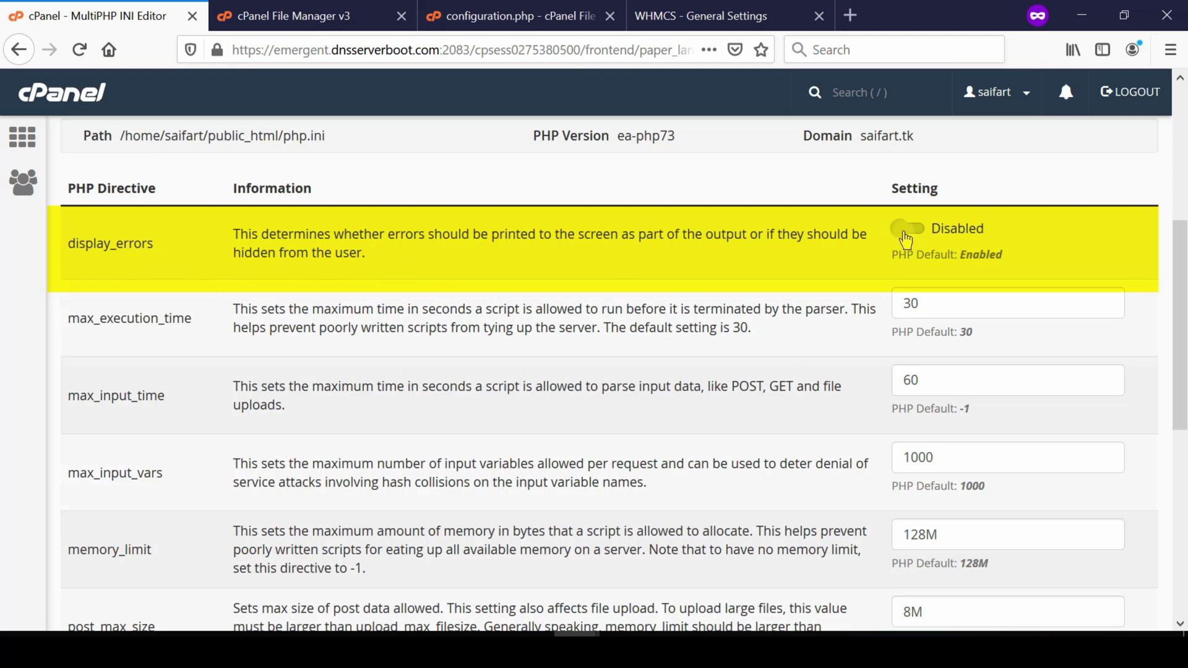
pyautogui.click(905, 238)
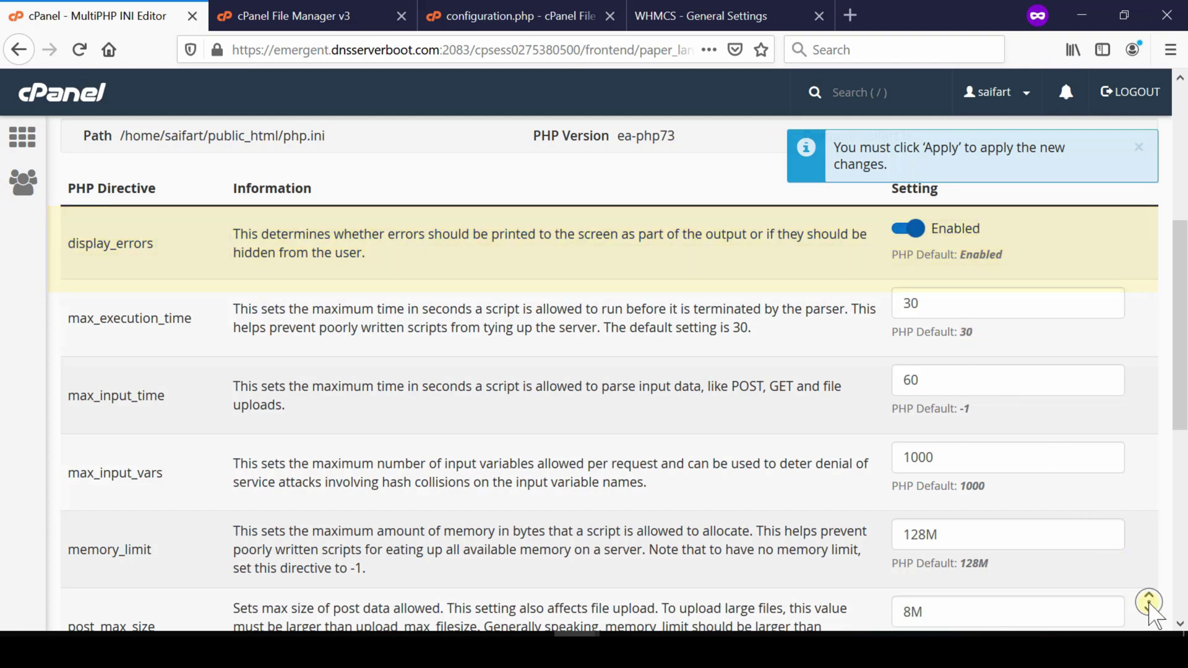
pyautogui.scroll(-10, 1140, 588)
pyautogui.click(92, 548)
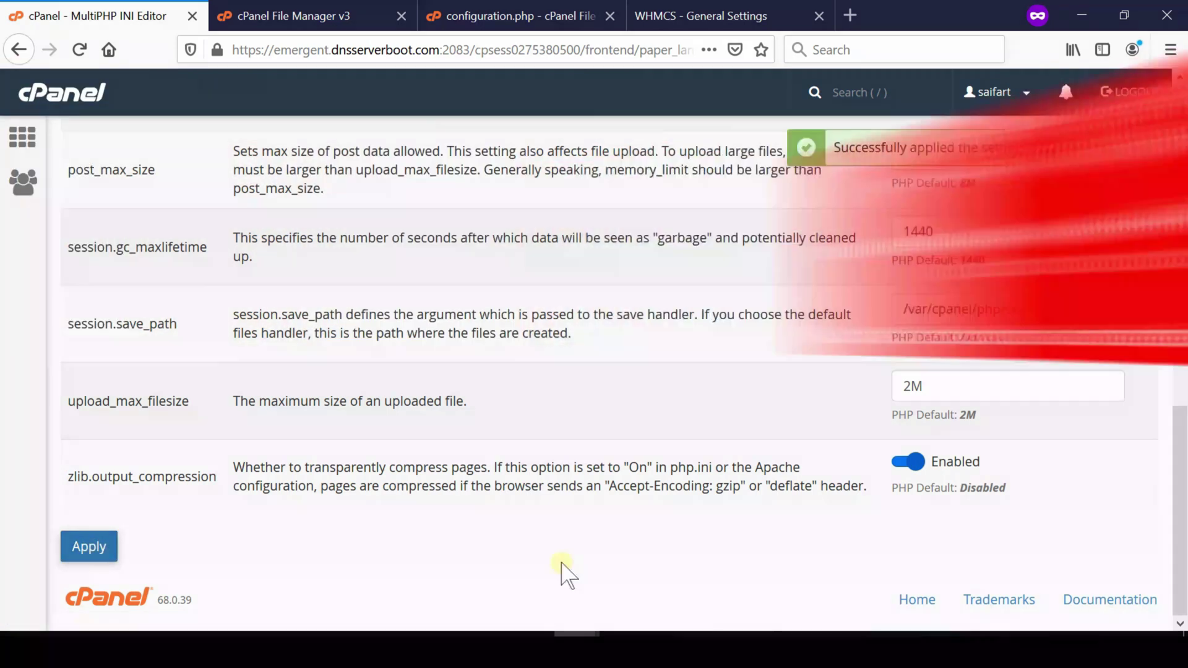
pyautogui.click(1143, 587)
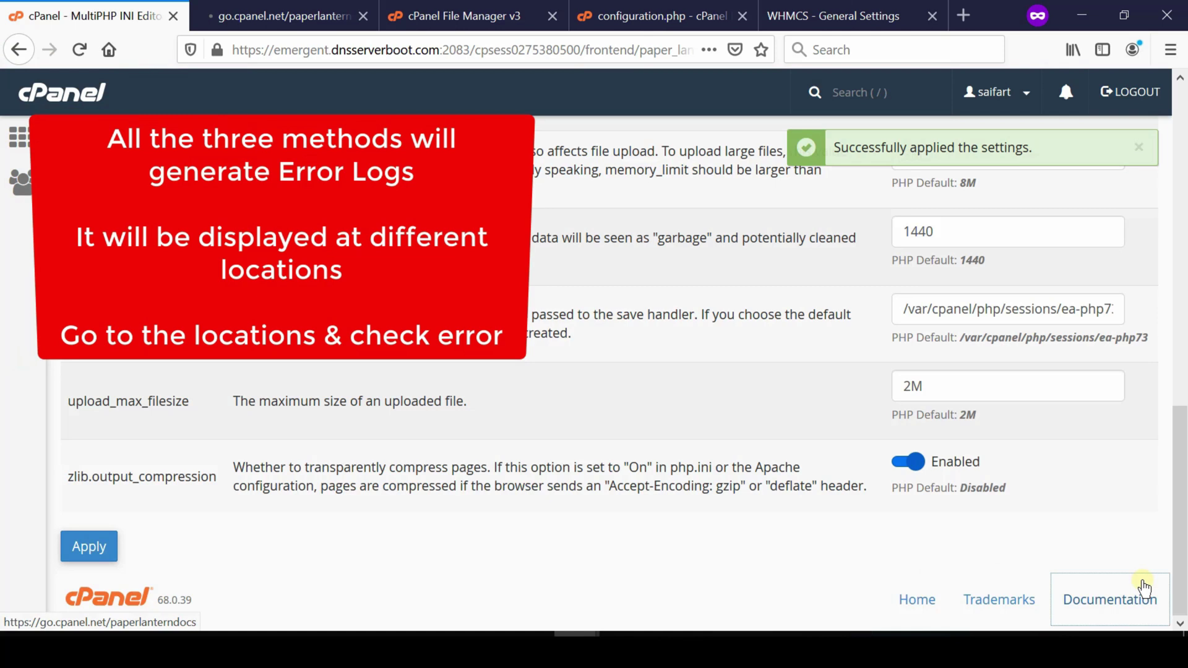
pyautogui.middleClick(1149, 563)
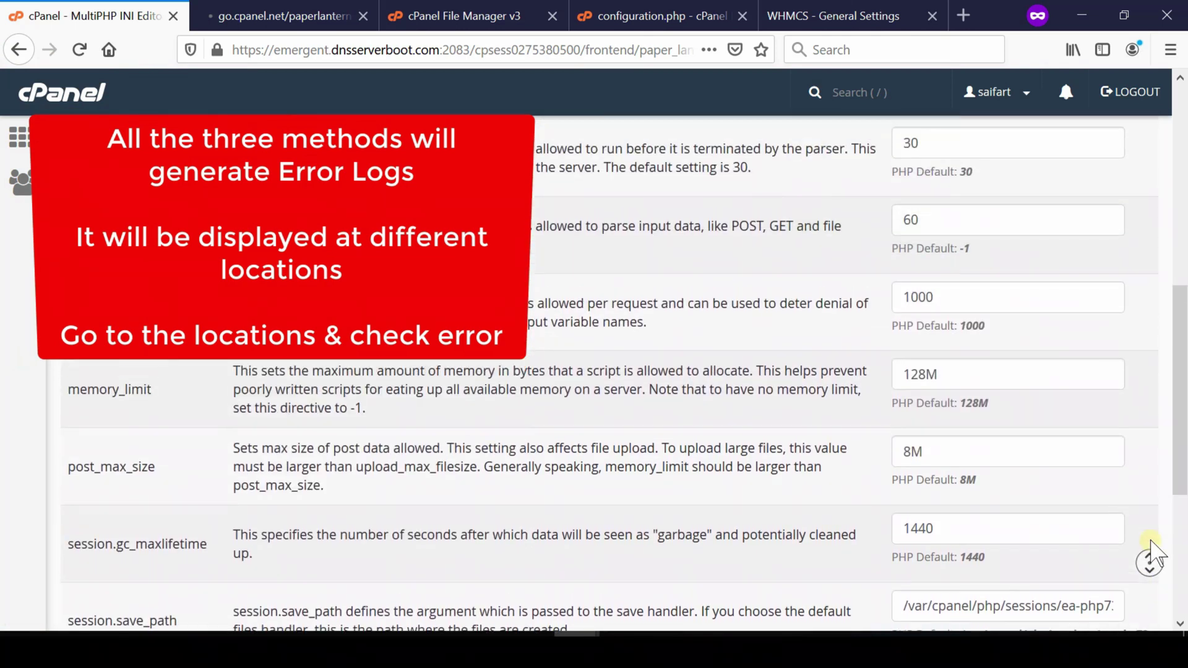
pyautogui.middleClick(1152, 543)
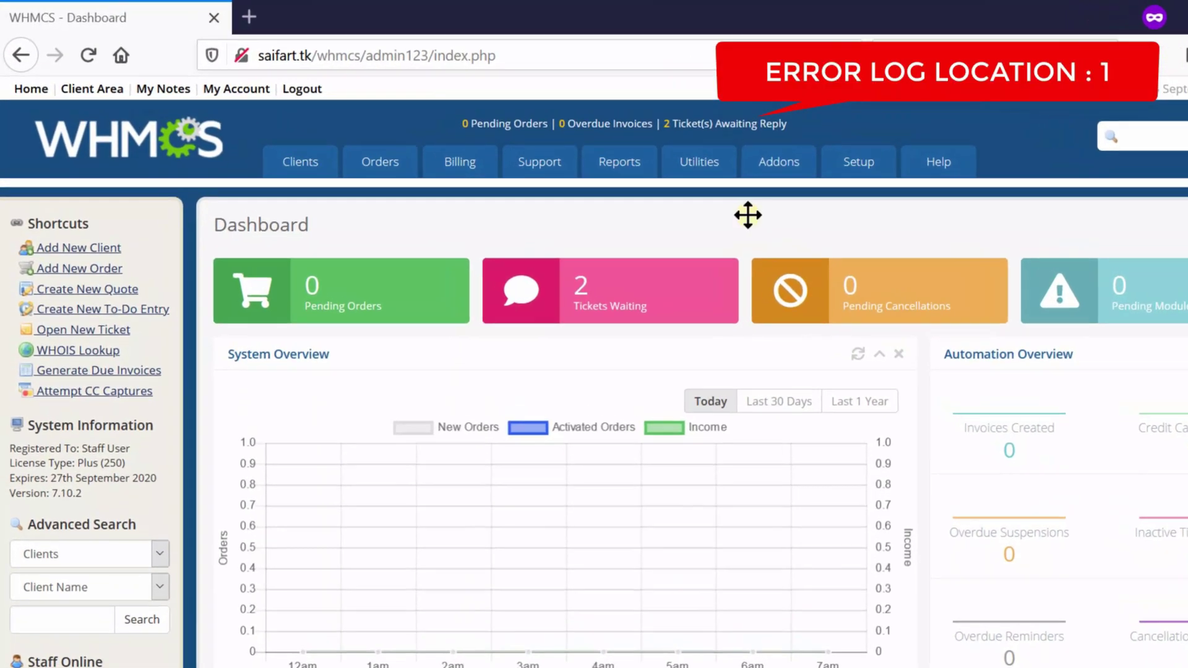
# Open Utilities > Logs > Module Log and enable debug logging
pyautogui.moveTo(685, 164)
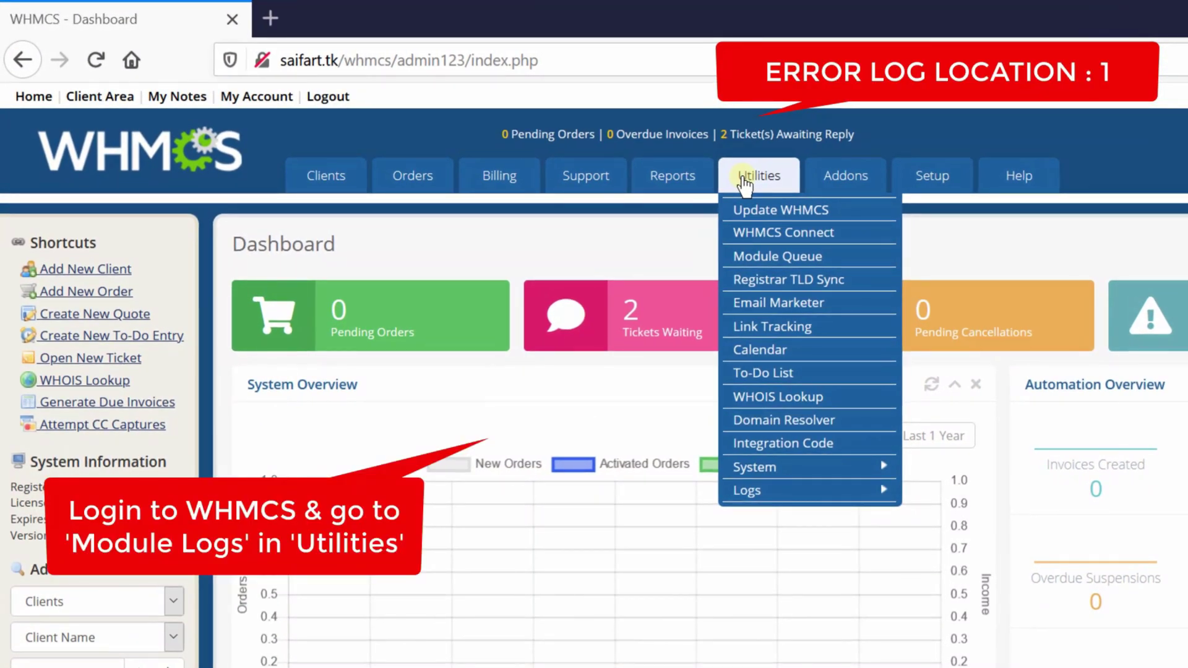
pyautogui.moveTo(748, 490)
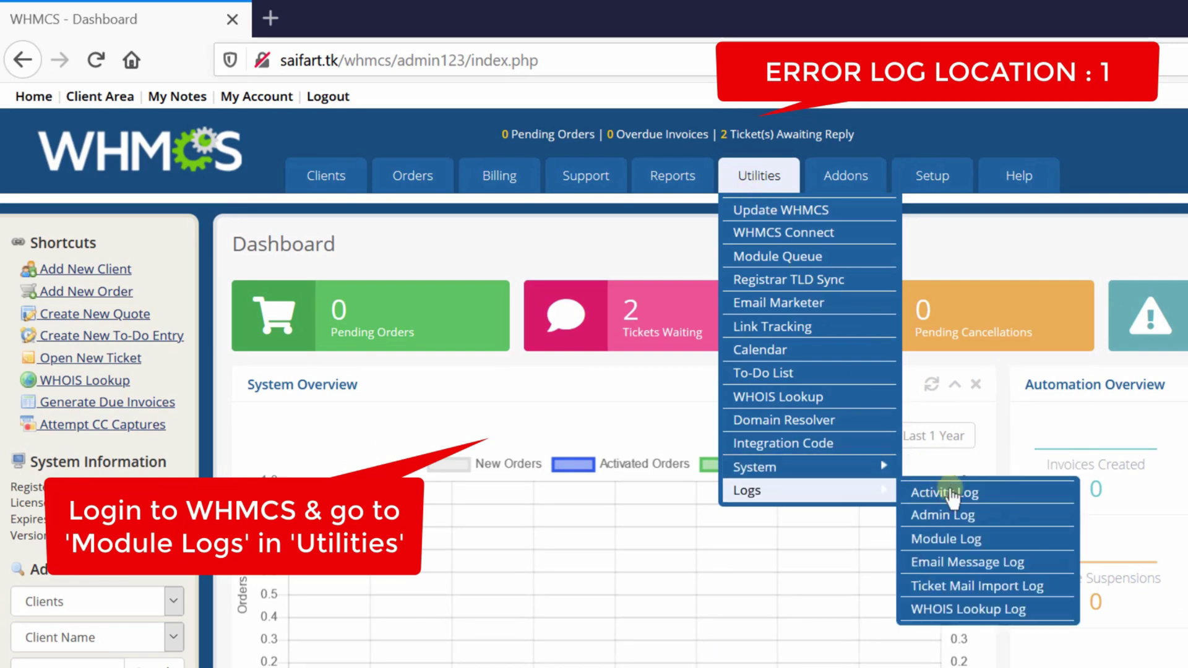
pyautogui.click(1000, 548)
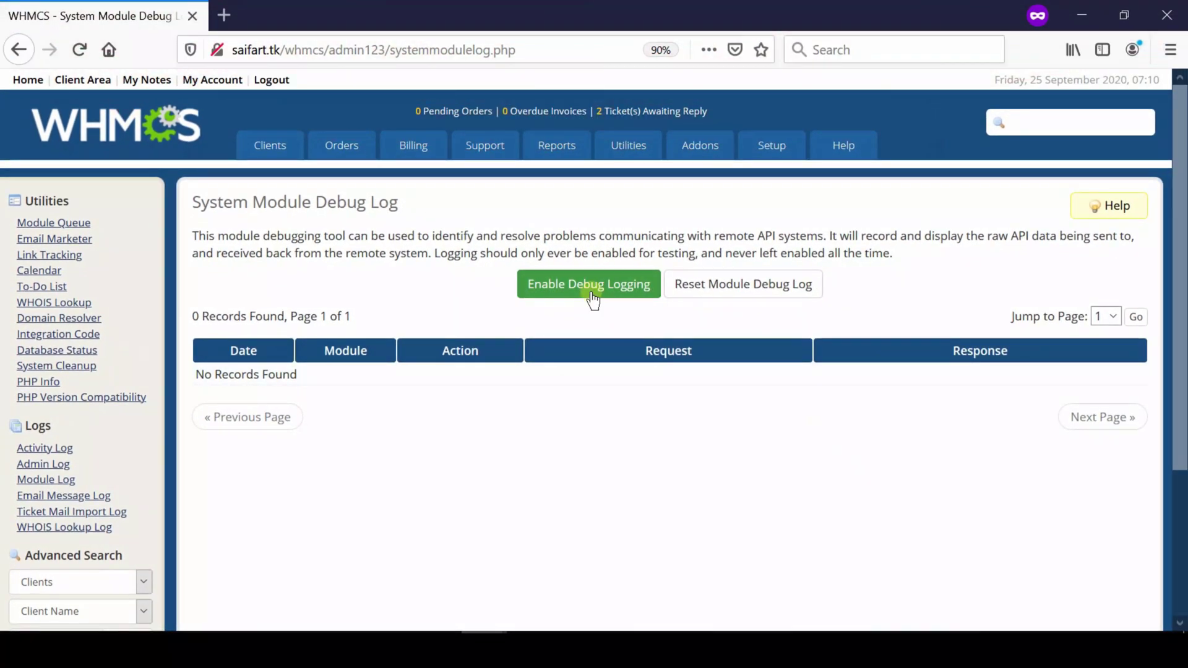
pyautogui.click(592, 300)
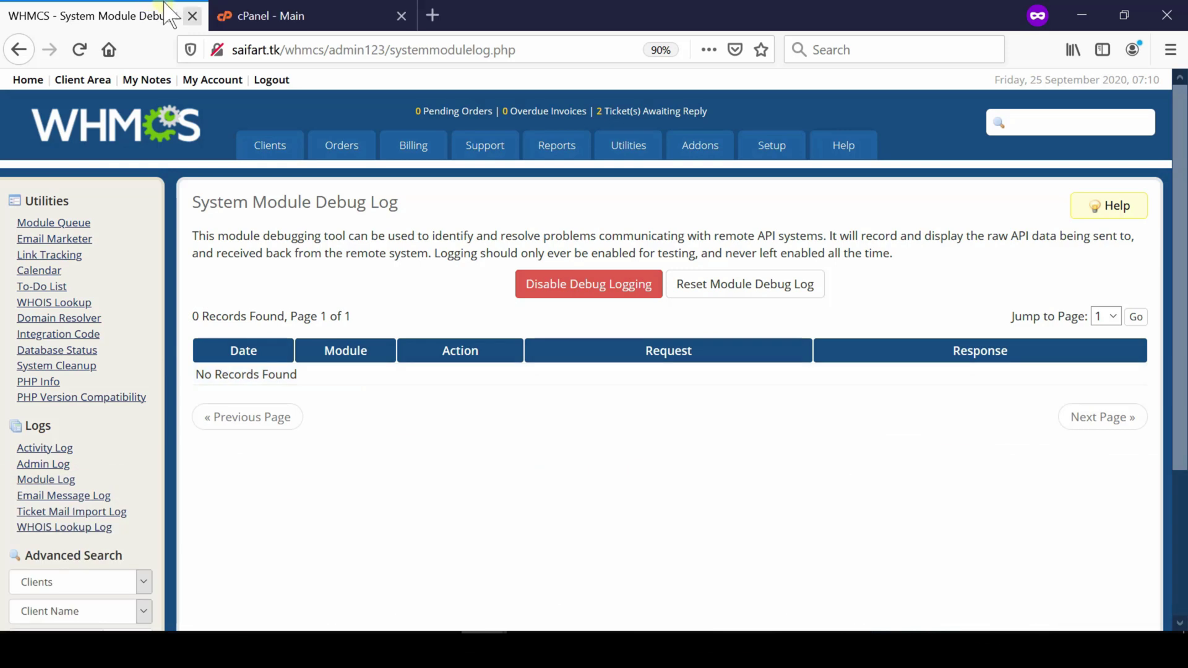
# View the public_html error_log file from File Manager, then return to cPanel's main page
pyautogui.click(288, 19)
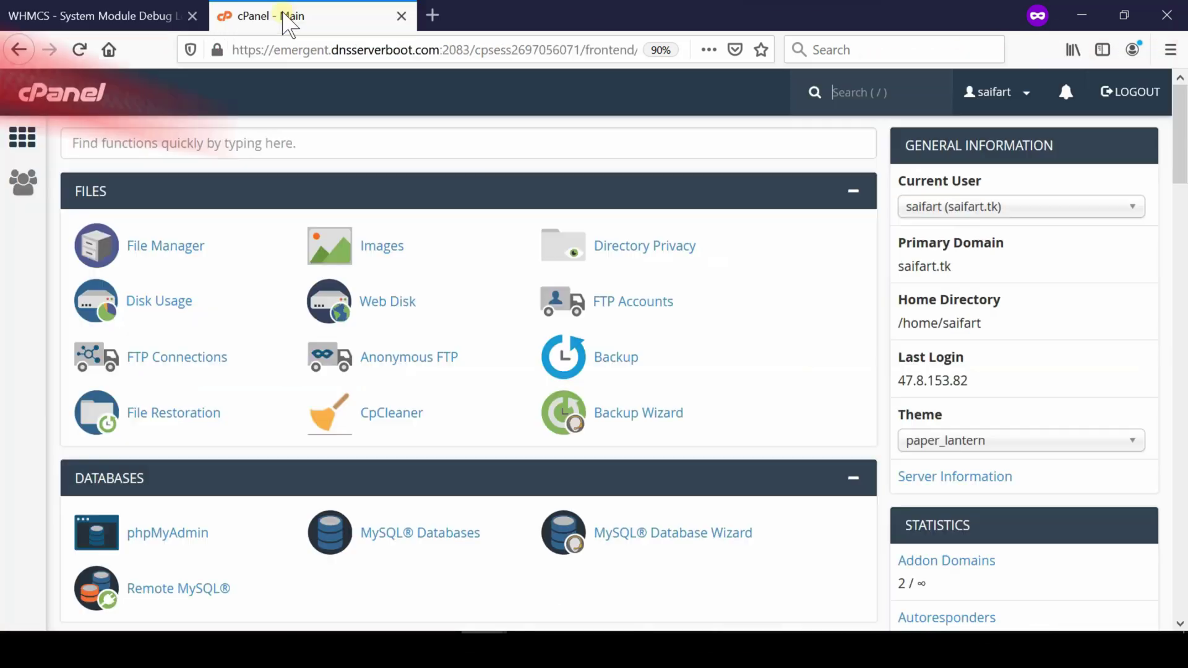
pyautogui.click(162, 250)
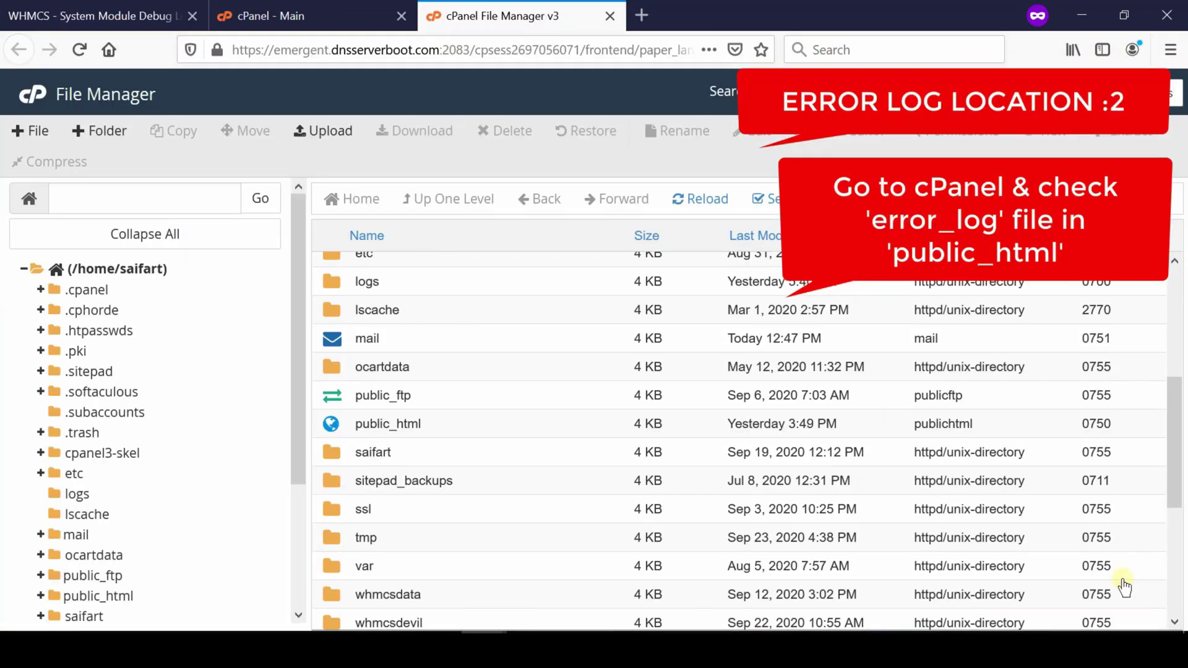
pyautogui.doubleClick(331, 423)
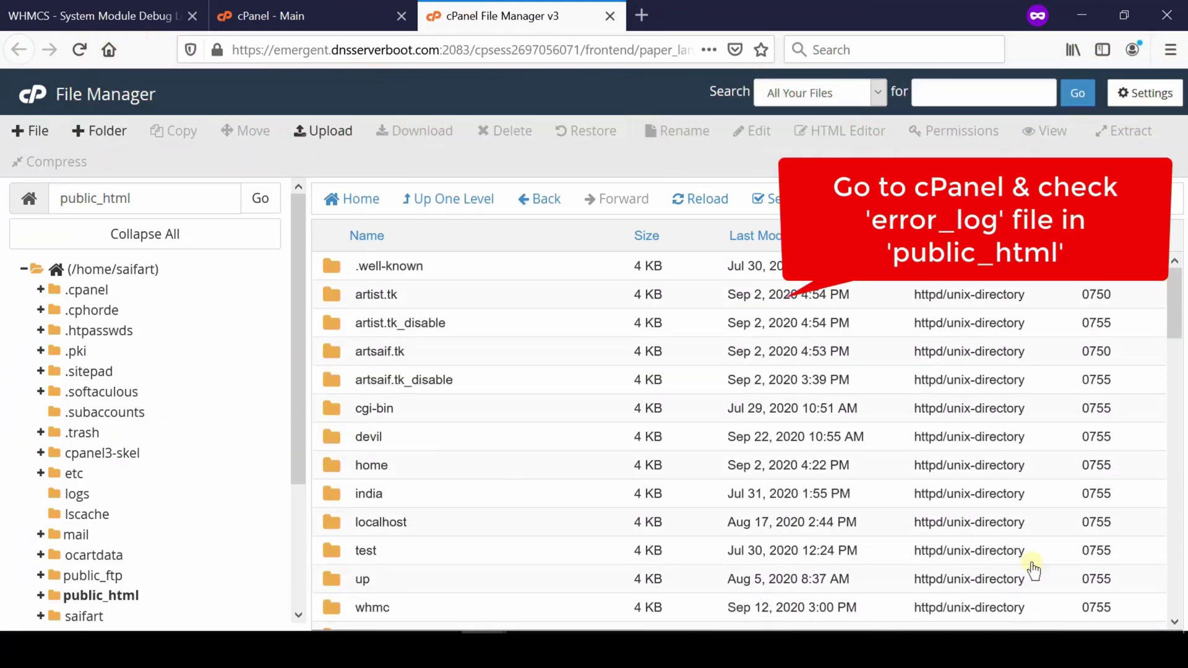
pyautogui.scroll(-5, 1149, 593)
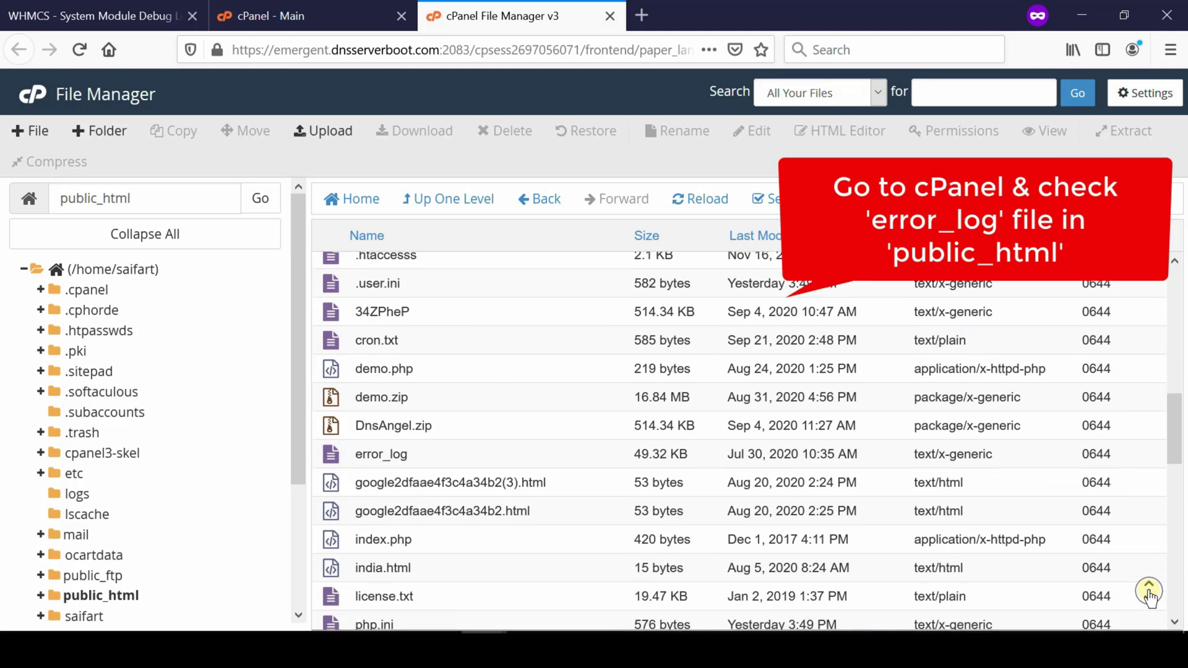
pyautogui.scroll(-5, 1150, 597)
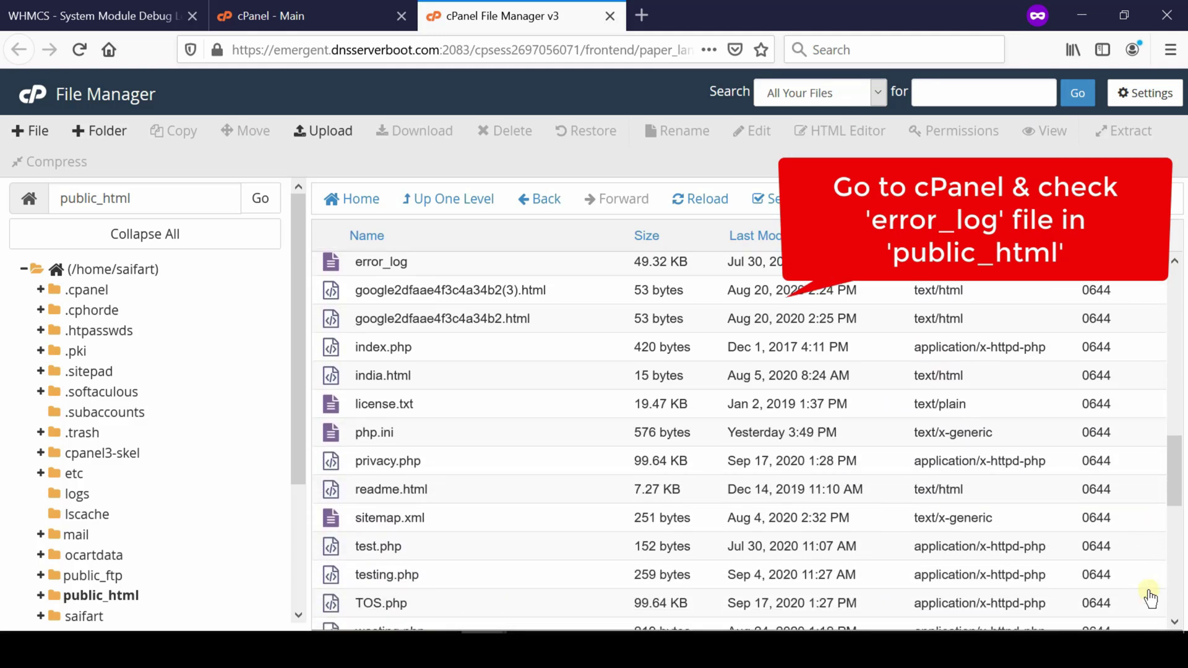
pyautogui.click(517, 273)
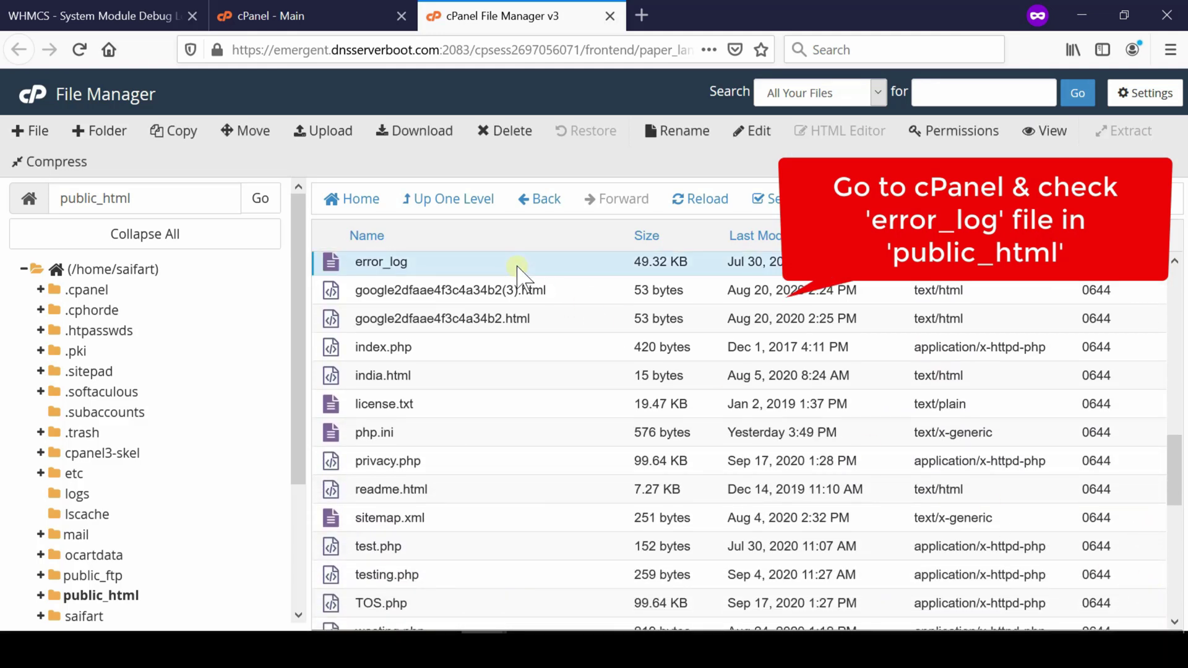
pyautogui.rightClick(517, 272)
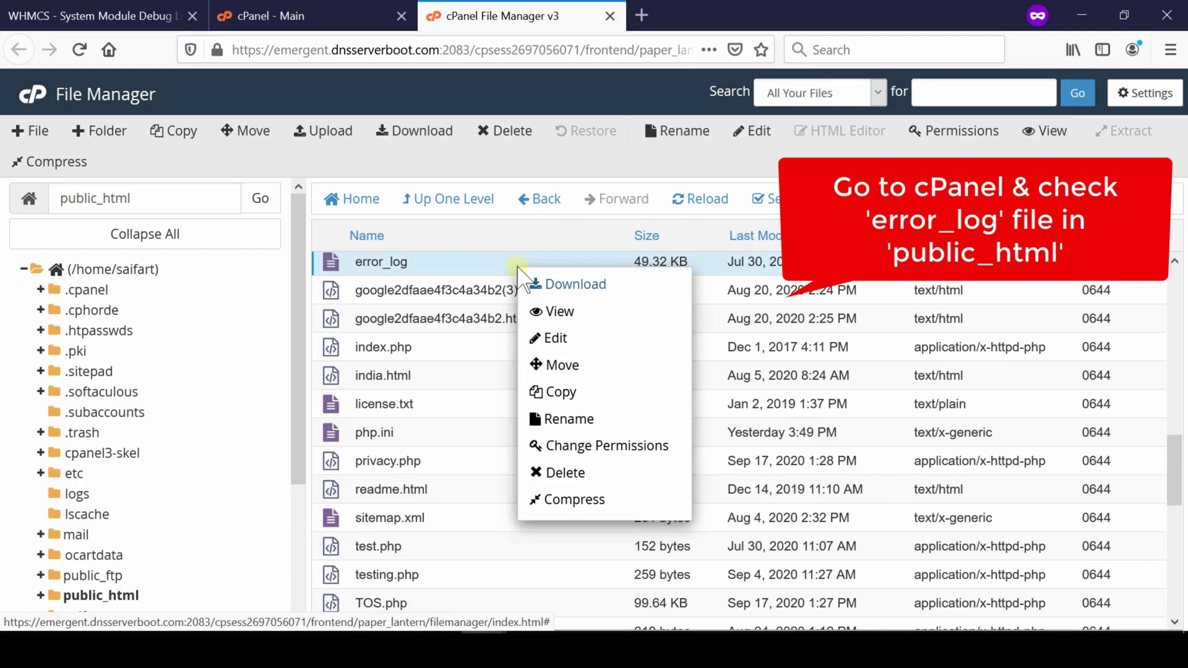
pyautogui.click(559, 320)
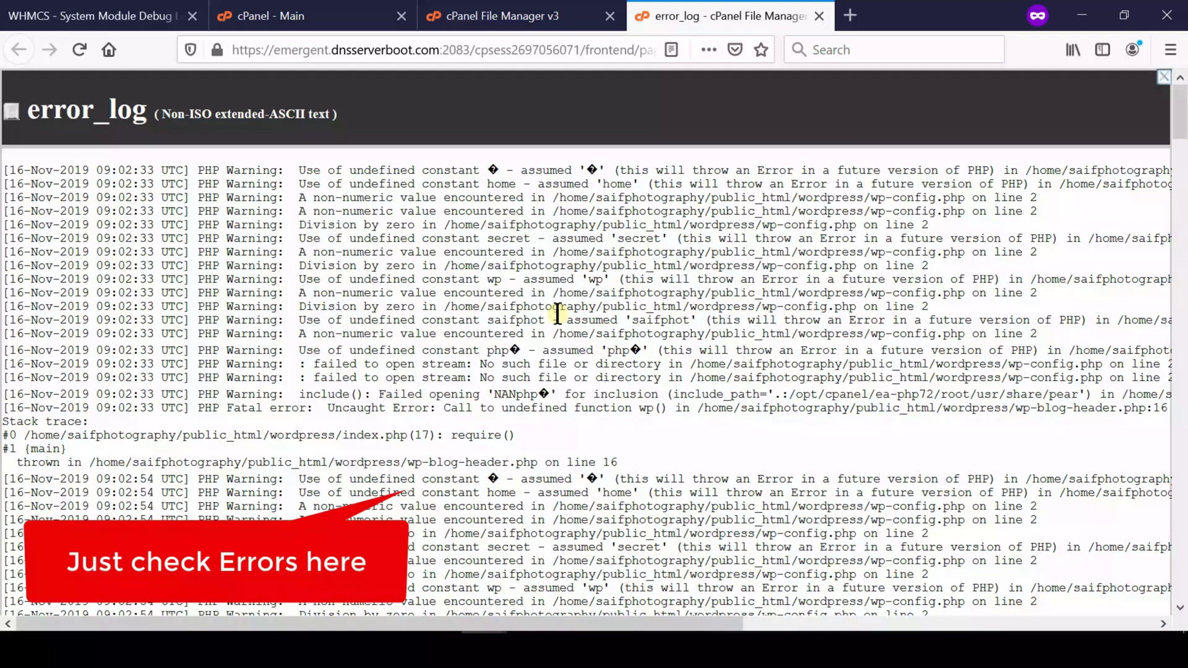
pyautogui.click(266, 13)
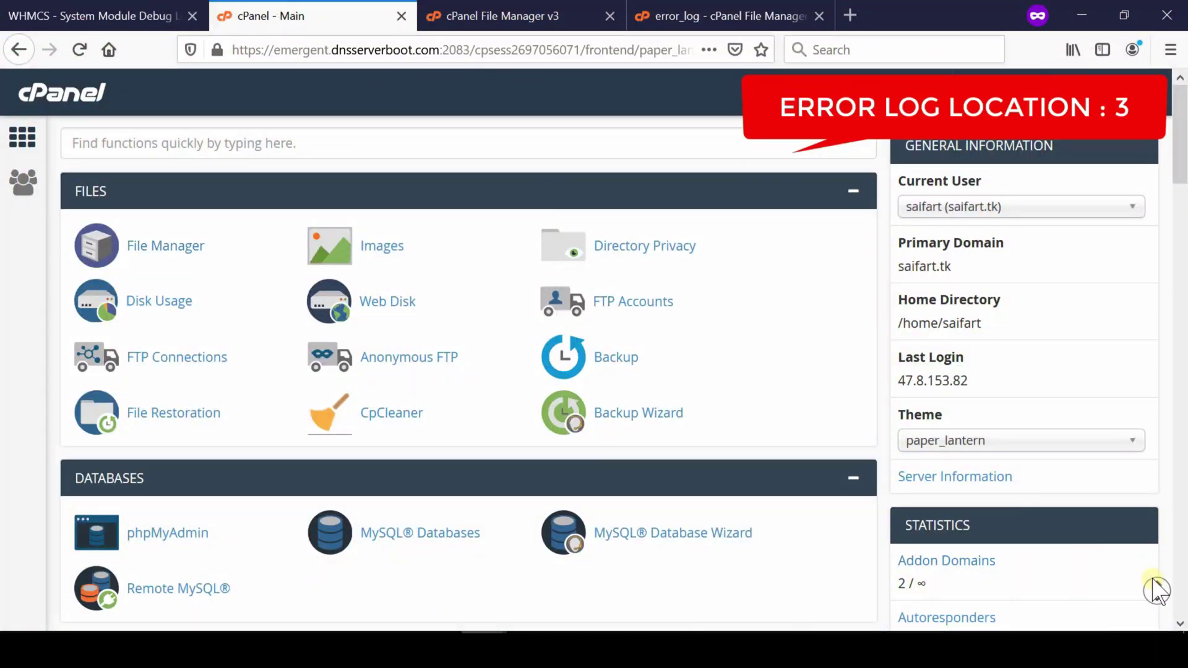
# Open the Errors page under Metrics to read the last 300 error log messages
pyautogui.scroll(-4, 1154, 590)
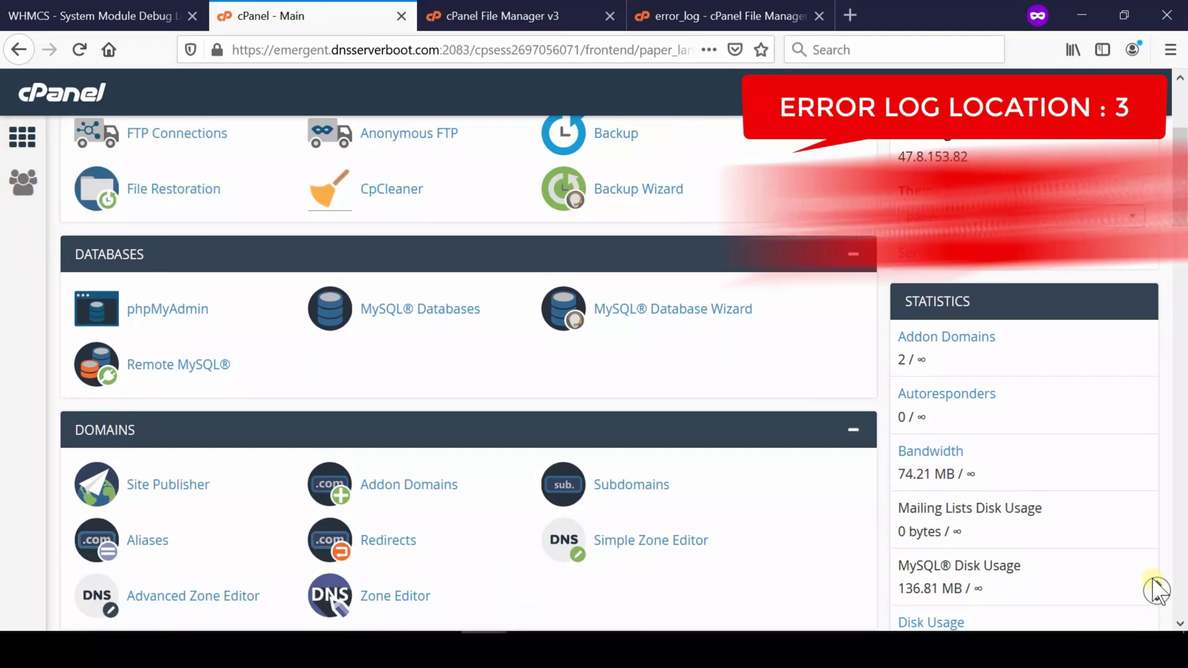
pyautogui.scroll(-7, 1154, 590)
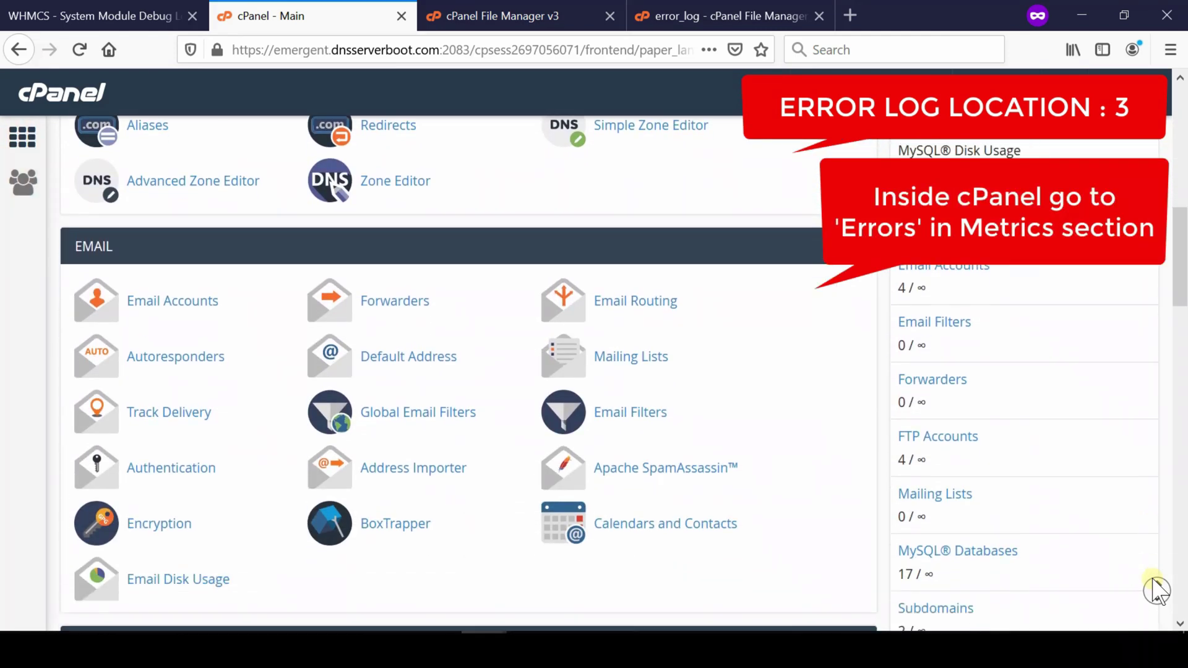
pyautogui.scroll(-7, 1154, 590)
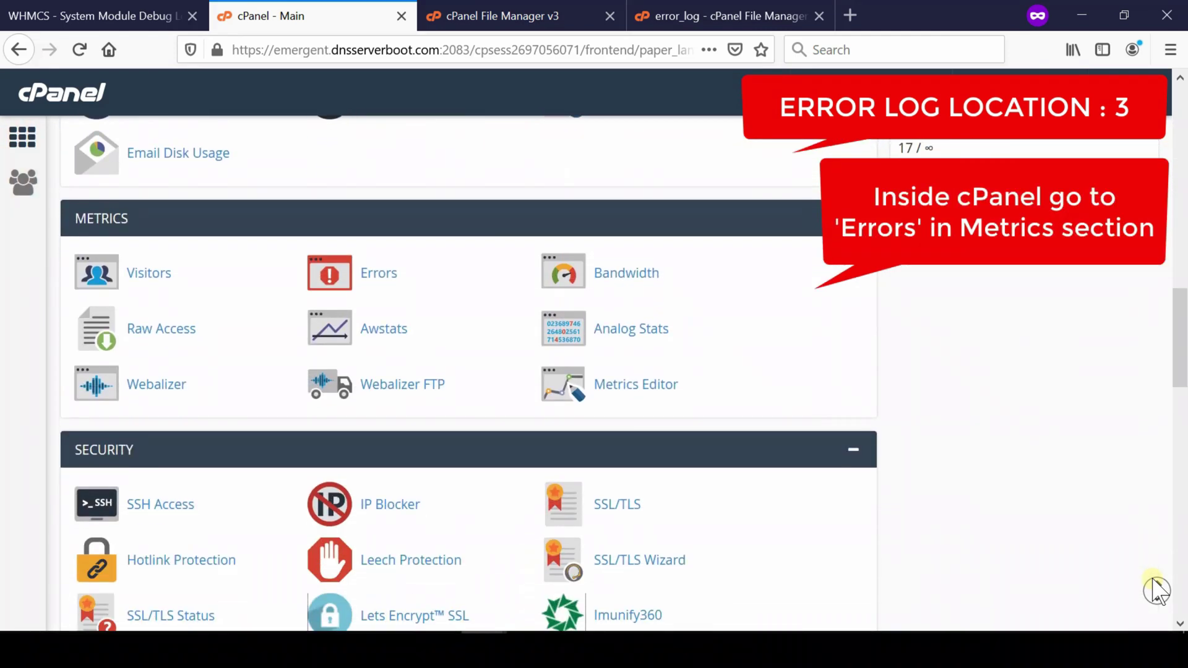
pyautogui.scroll(-1, 1154, 591)
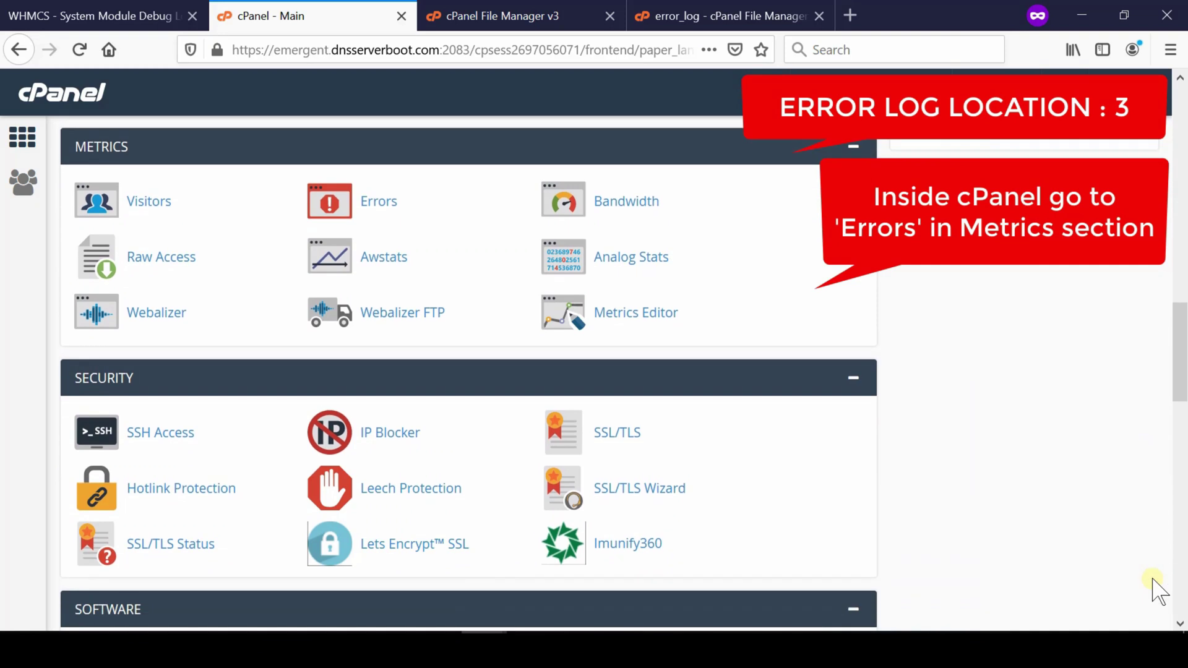
pyautogui.click(370, 211)
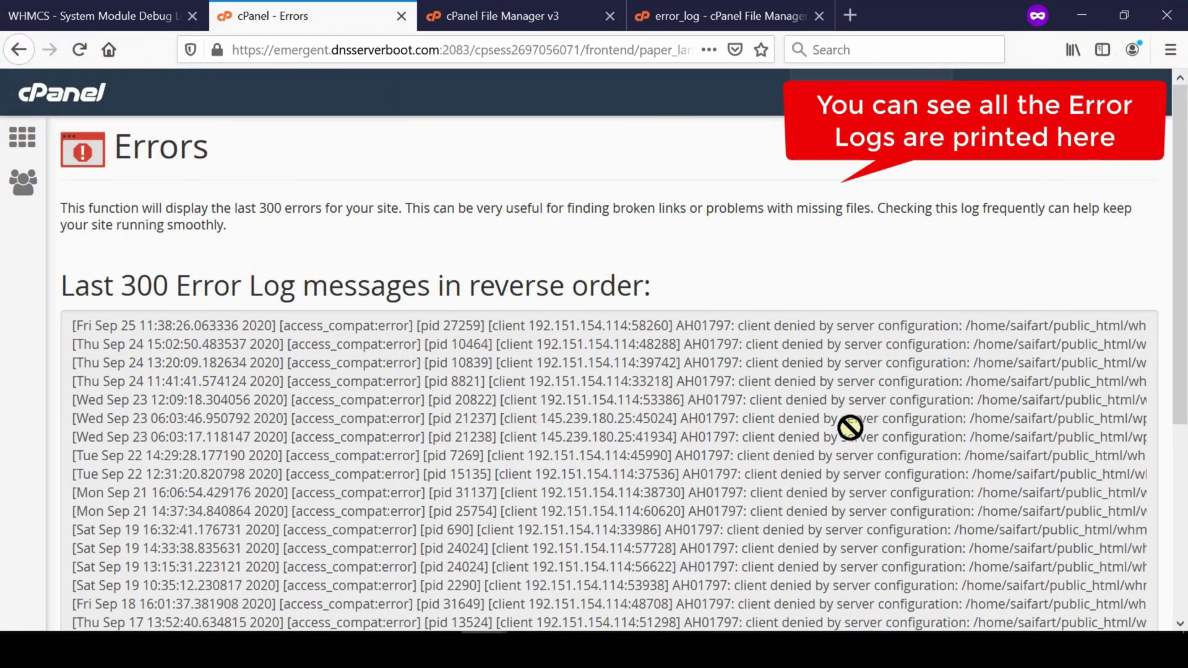
pyautogui.click(891, 446)
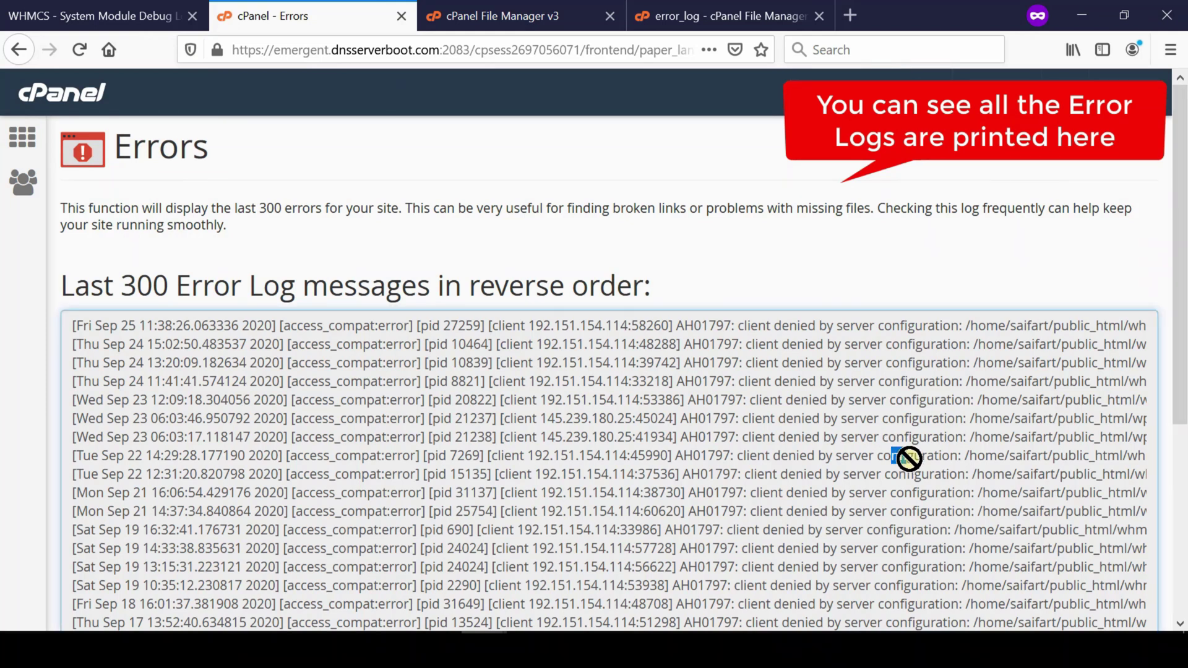
pyautogui.click(920, 301)
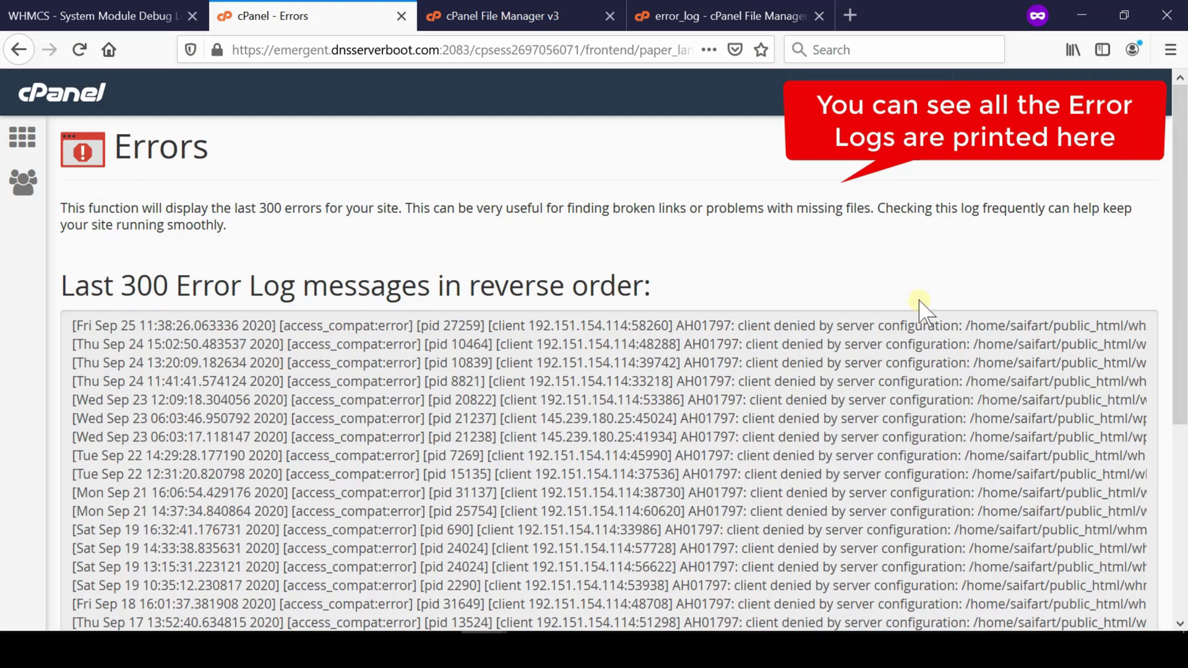